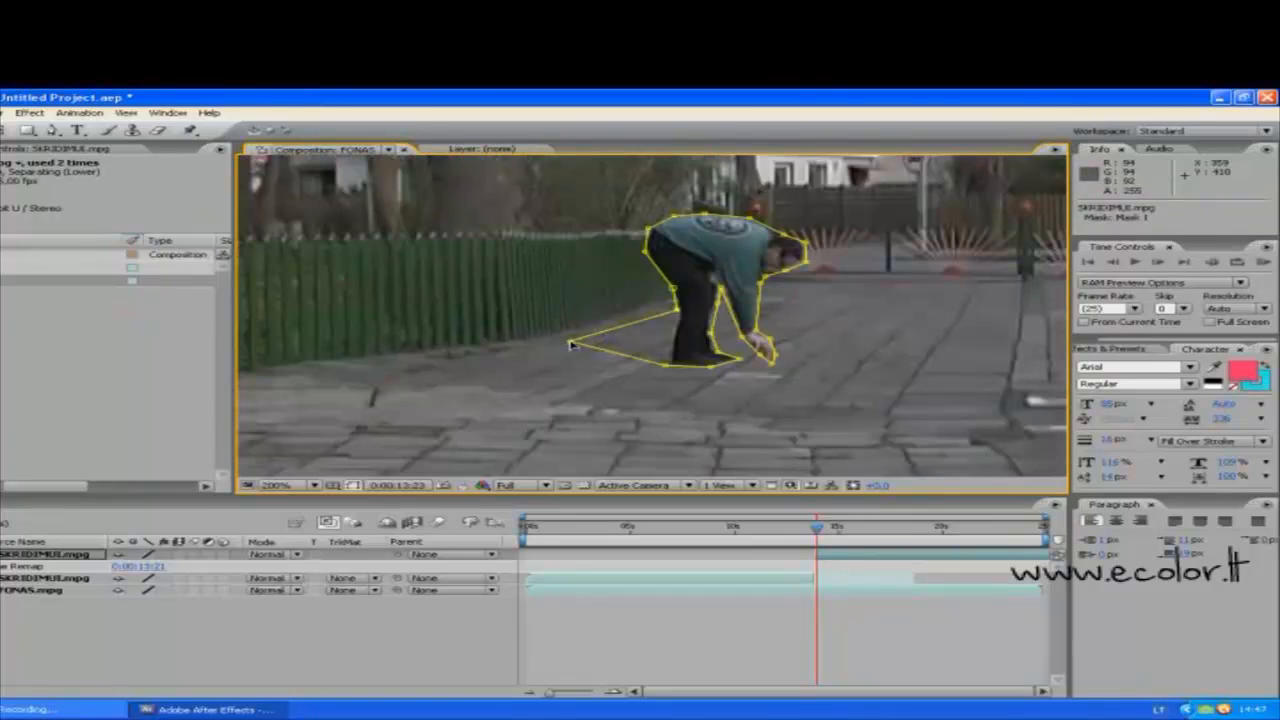
Tighten the mask on the top SKRIDIMUI.mpg layer by moving its stray point beside the bending man's leg, checking the outline up close.
{"action": "left_click_drag", "start_coordinate": [571, 344], "coordinate": [672, 347]}
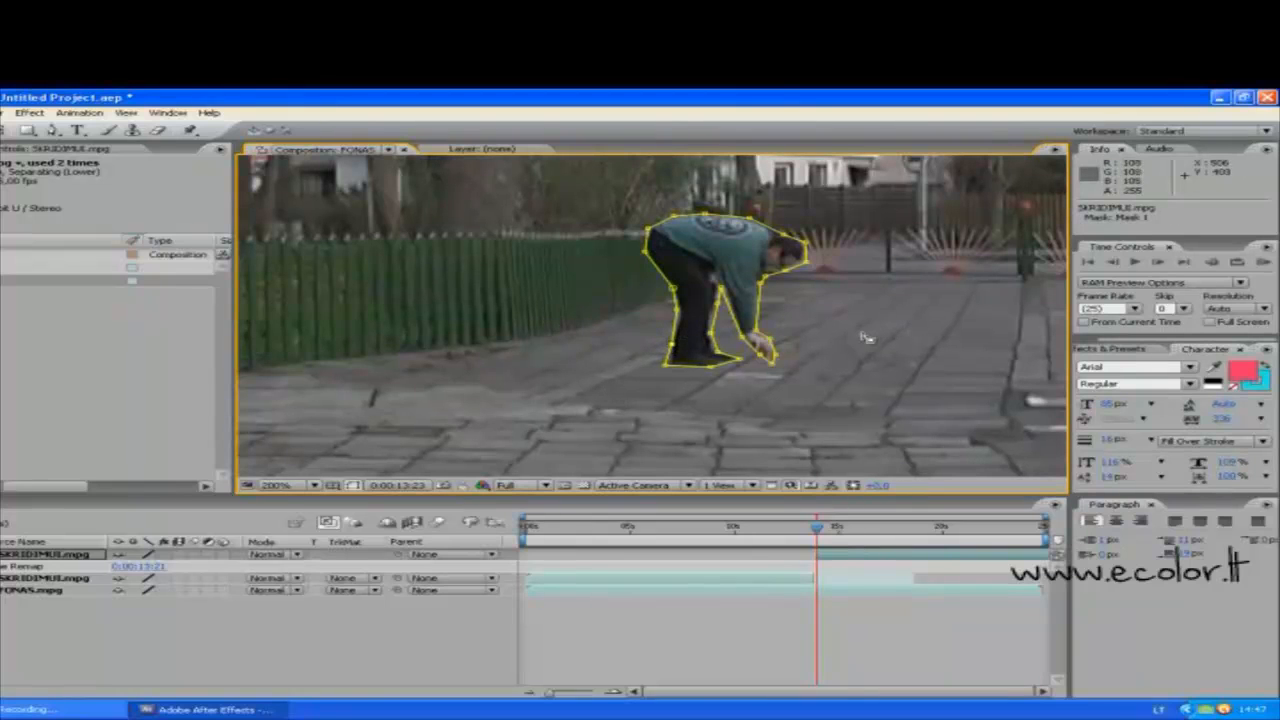
{"action": "key", "text": "period"}
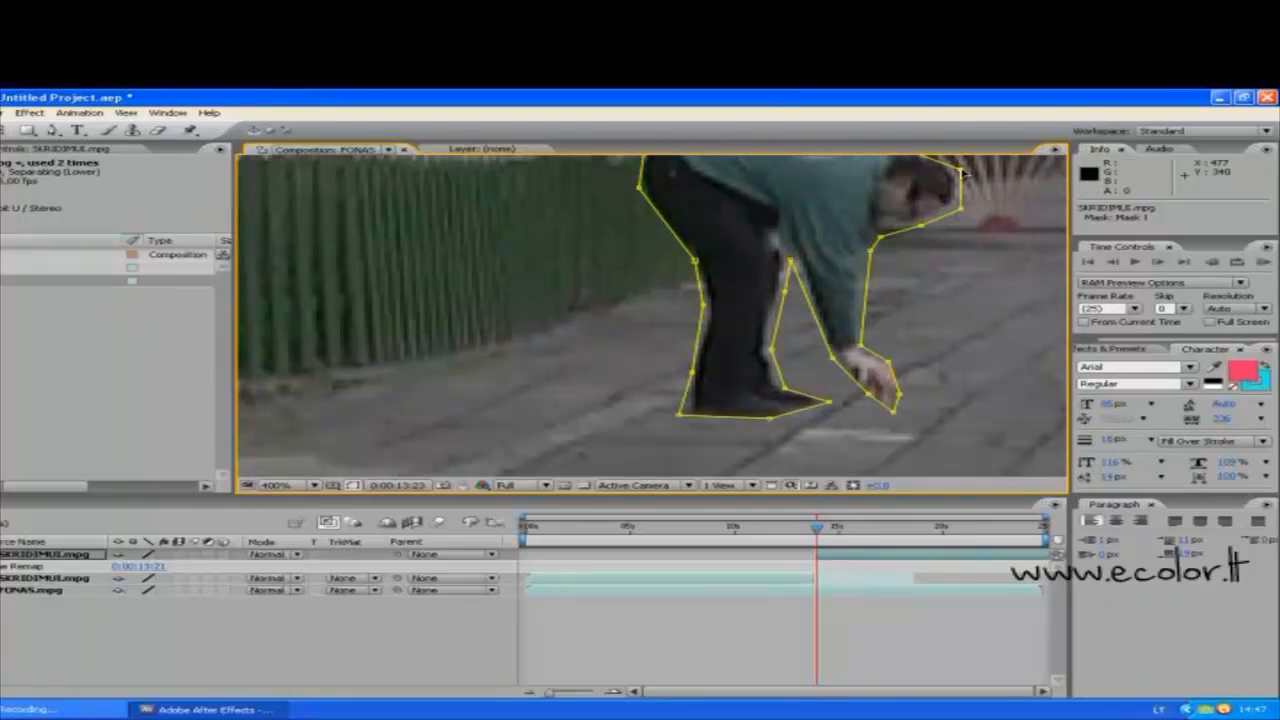
{"action": "mouse_move", "coordinate": [992, 170]}
{"action": "left_mouse_down"}
{"action": "mouse_move", "coordinate": [1066, 172]}
{"action": "mouse_move", "coordinate": [1088, 148]}
{"action": "left_mouse_up"}
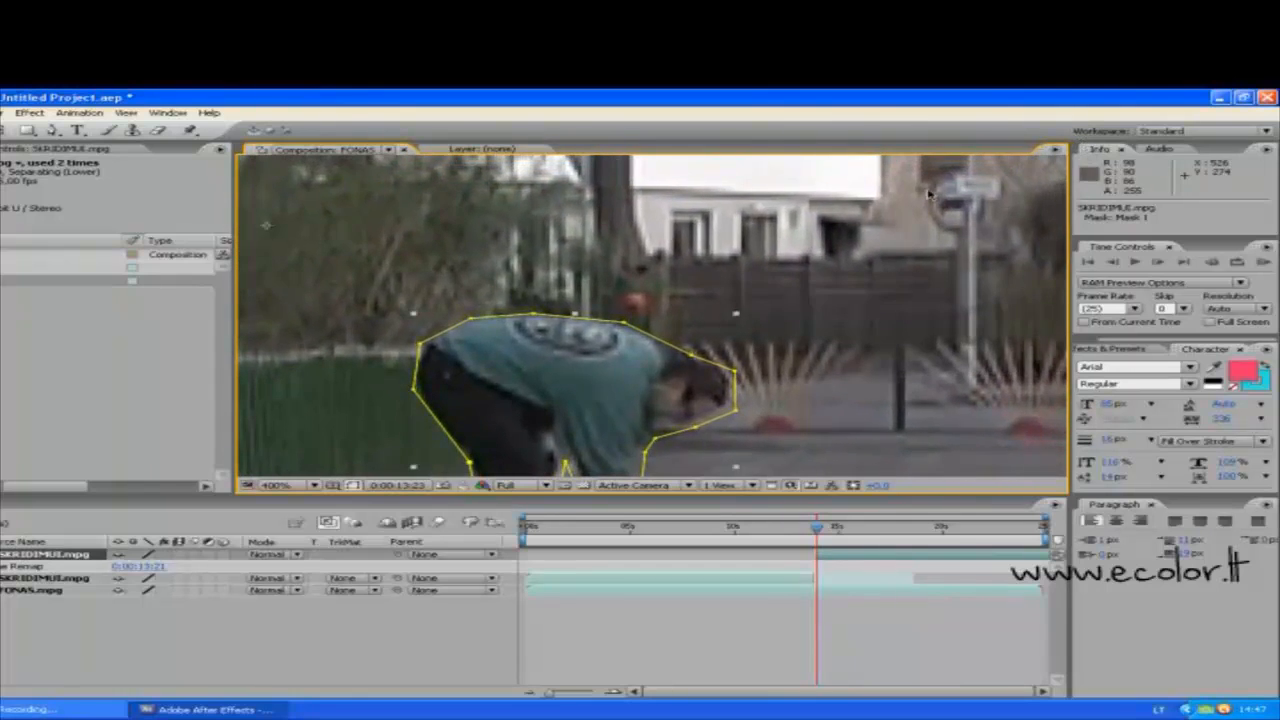
{"action": "scroll", "coordinate": [818, 290], "scroll_direction": "down", "scroll_amount": 3}
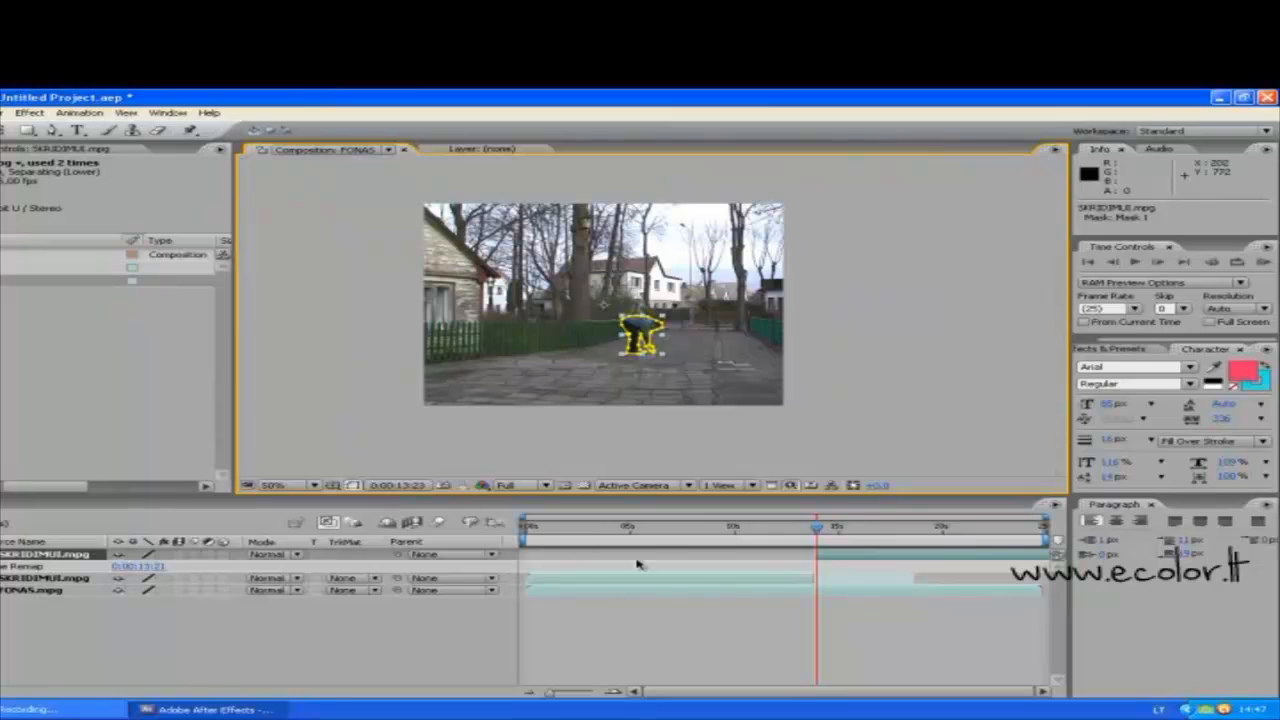
Set the current time to 0:00:13:21, the start of the top SKRIDIMUI.mpg layer, with the timeline magnified to individual frames.
{"action": "left_click", "coordinate": [857, 595]}
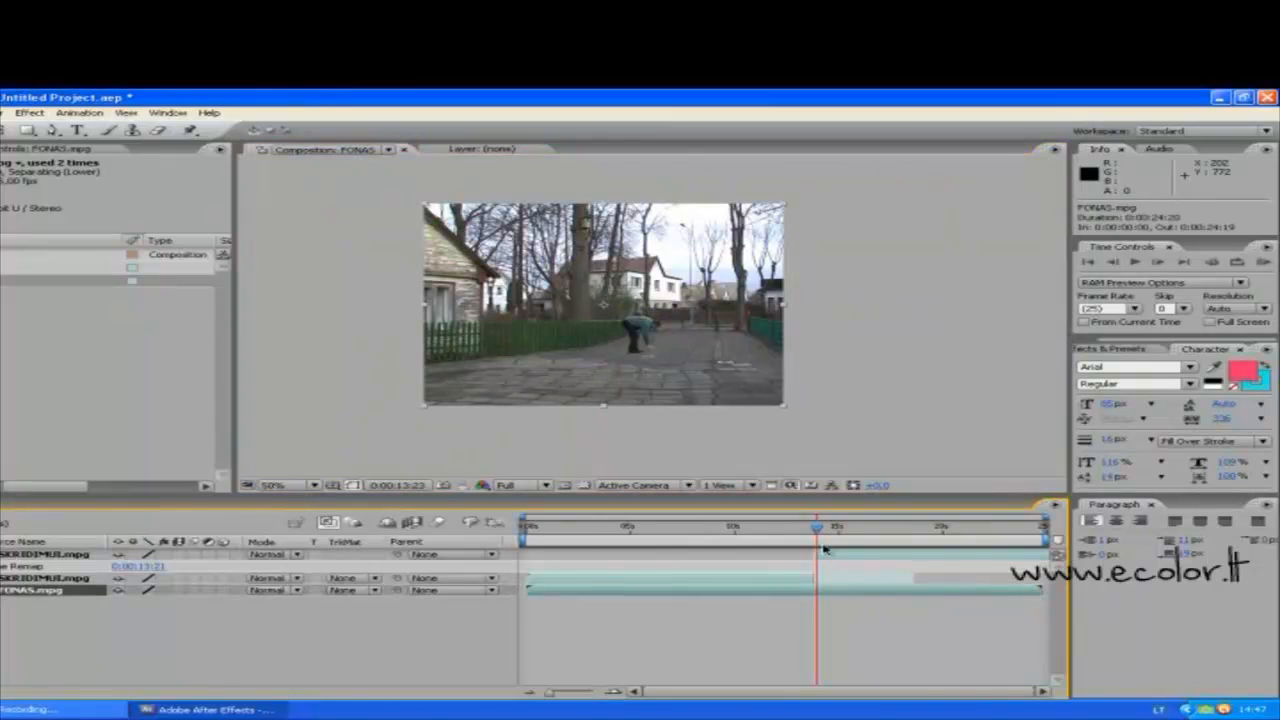
{"action": "left_click_drag", "start_coordinate": [818, 527], "coordinate": [822, 556]}
{"action": "left_click", "coordinate": [839, 554]}
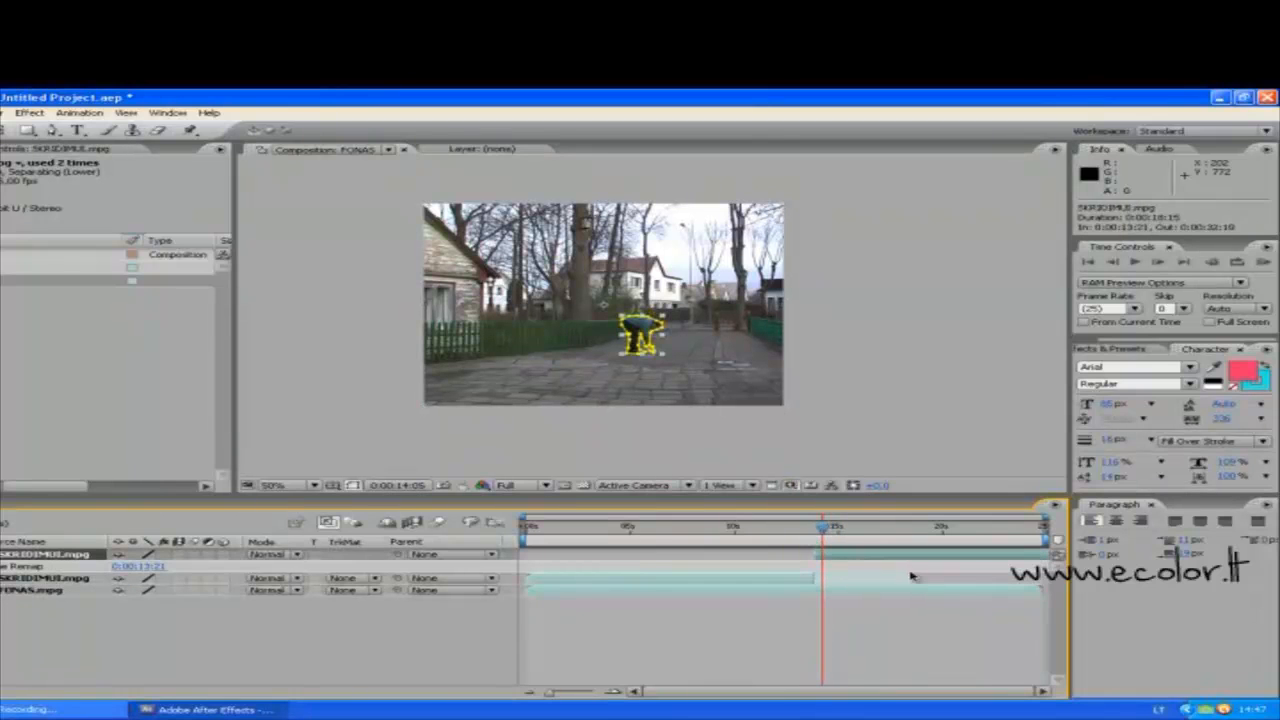
{"action": "key", "text": "slash"}
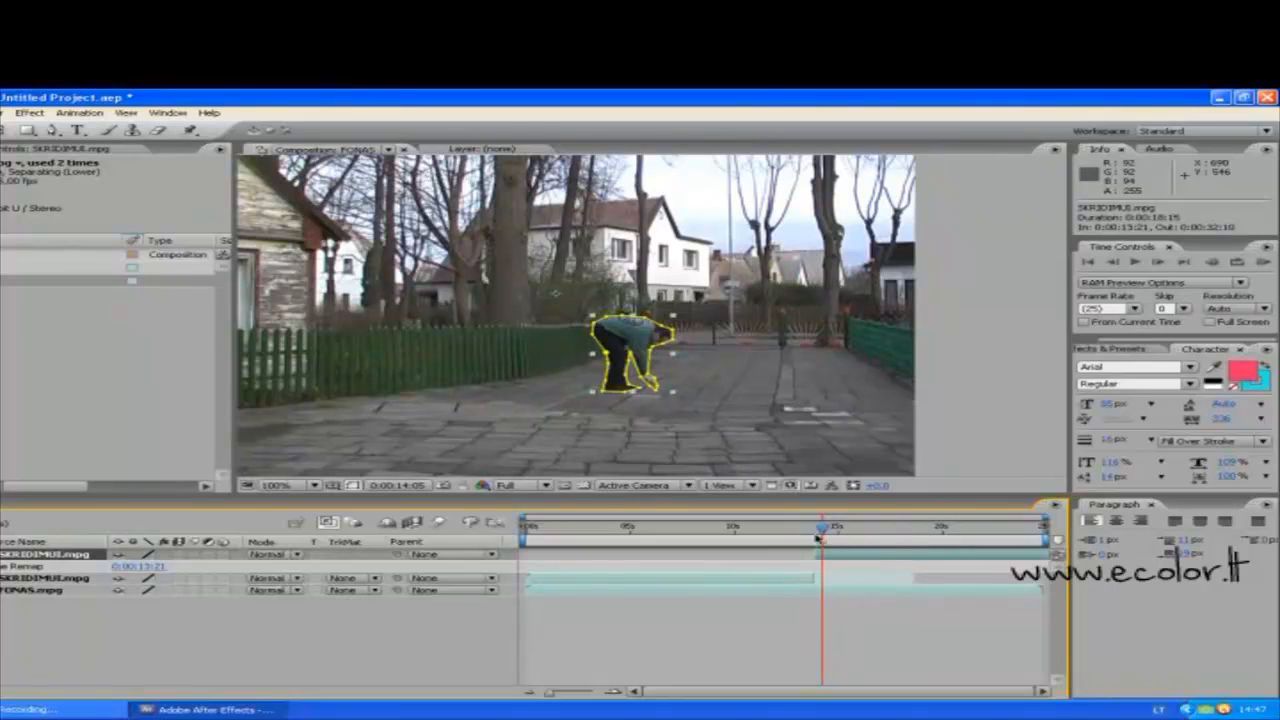
{"action": "left_click_drag", "start_coordinate": [552, 695], "coordinate": [595, 707]}
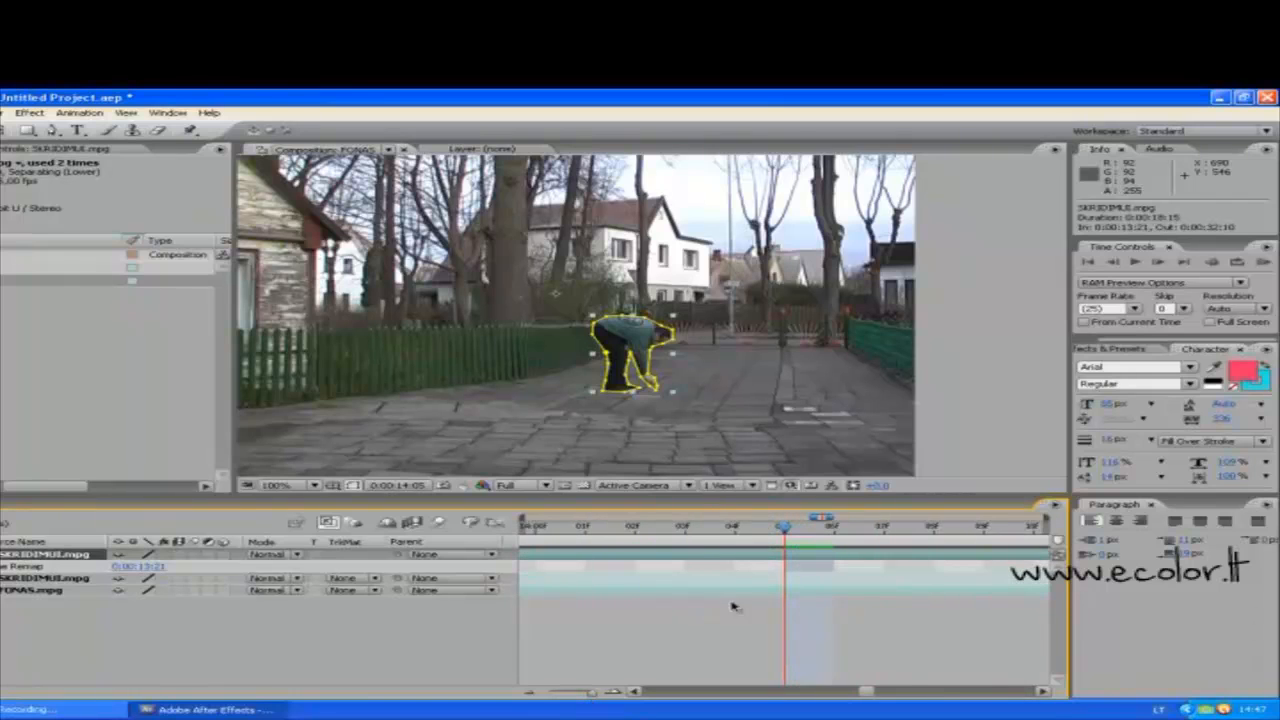
{"action": "left_click_drag", "start_coordinate": [594, 698], "coordinate": [591, 699]}
{"action": "left_click", "coordinate": [606, 692]}
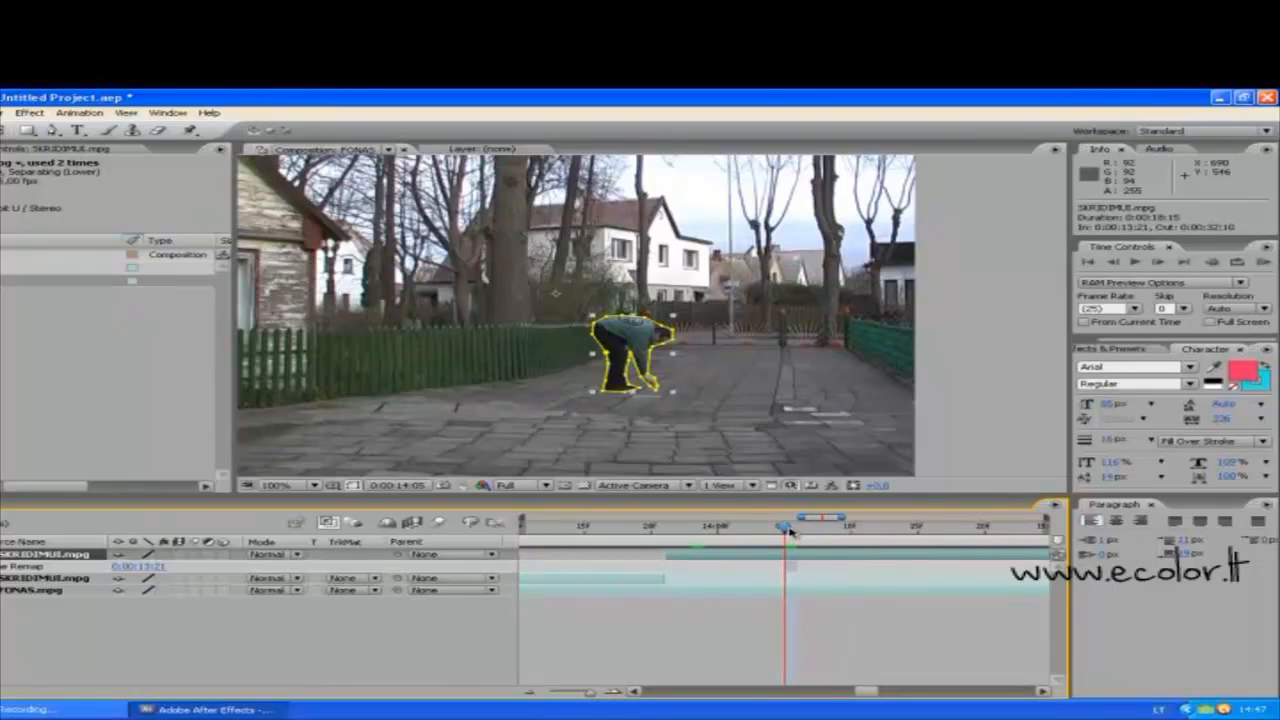
{"action": "left_click_drag", "start_coordinate": [790, 533], "coordinate": [674, 556]}
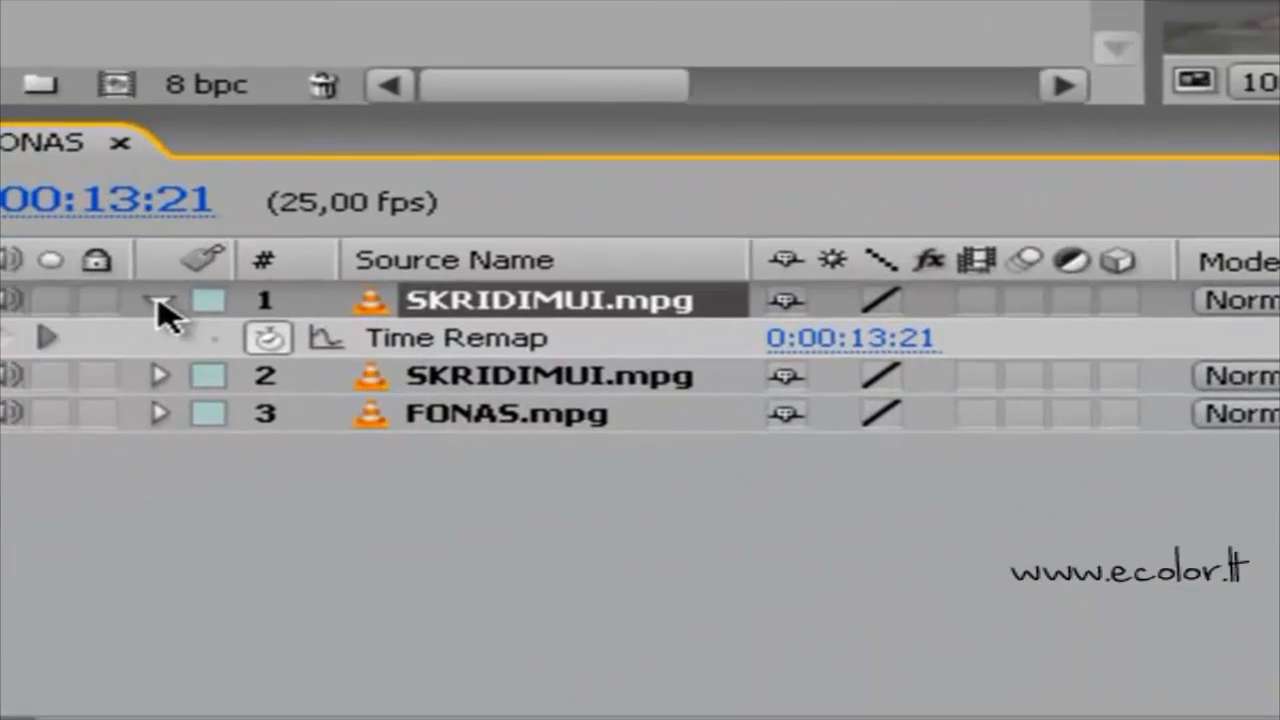
Expand the top SKRIDIMUI.mpg layer's Transform properties and start animating Position with a keyframe at 0:00:13:21.
{"action": "left_click", "coordinate": [159, 300]}
{"action": "left_click", "coordinate": [159, 300]}
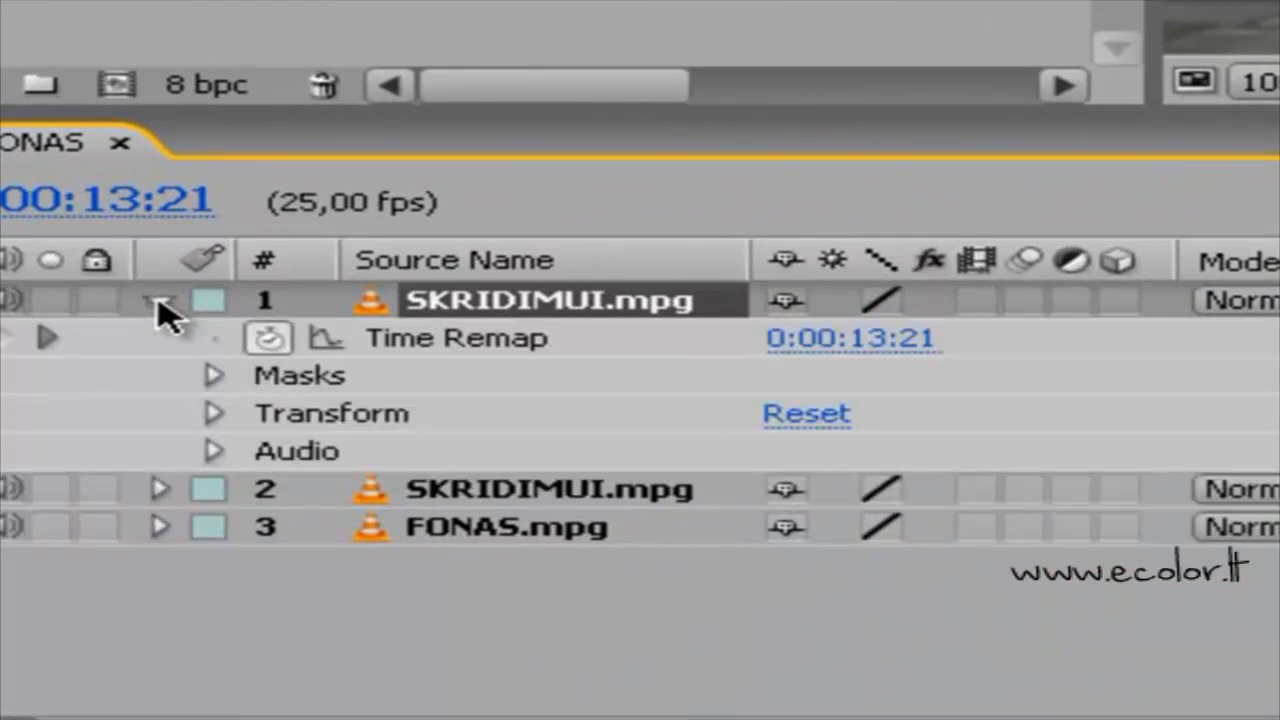
{"action": "left_click", "coordinate": [214, 416]}
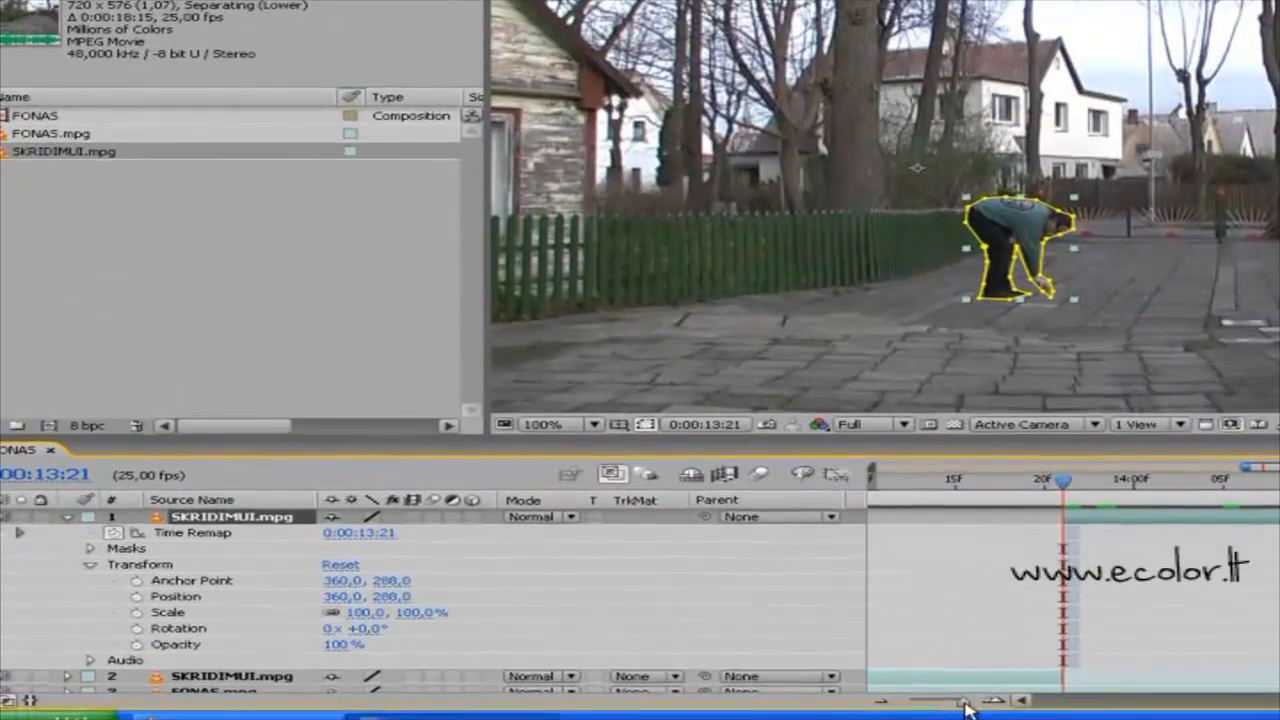
{"action": "left_click_drag", "start_coordinate": [966, 701], "coordinate": [968, 708]}
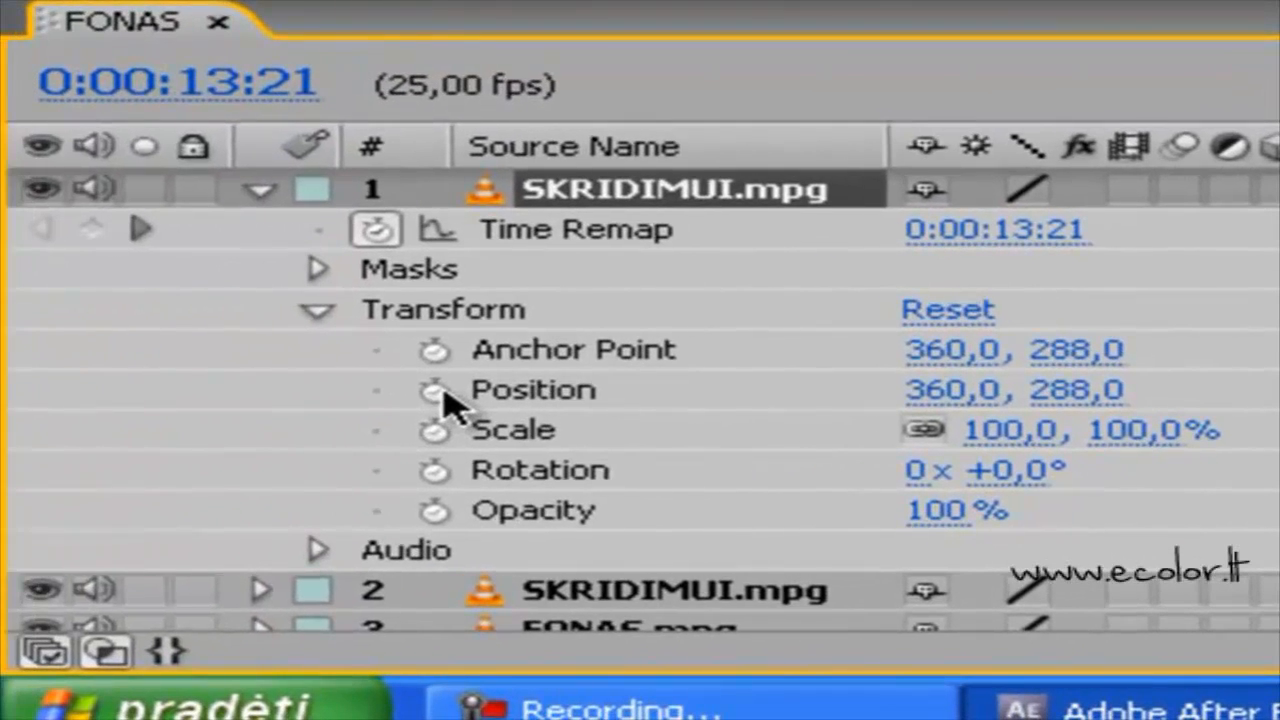
{"action": "left_click", "coordinate": [434, 391]}
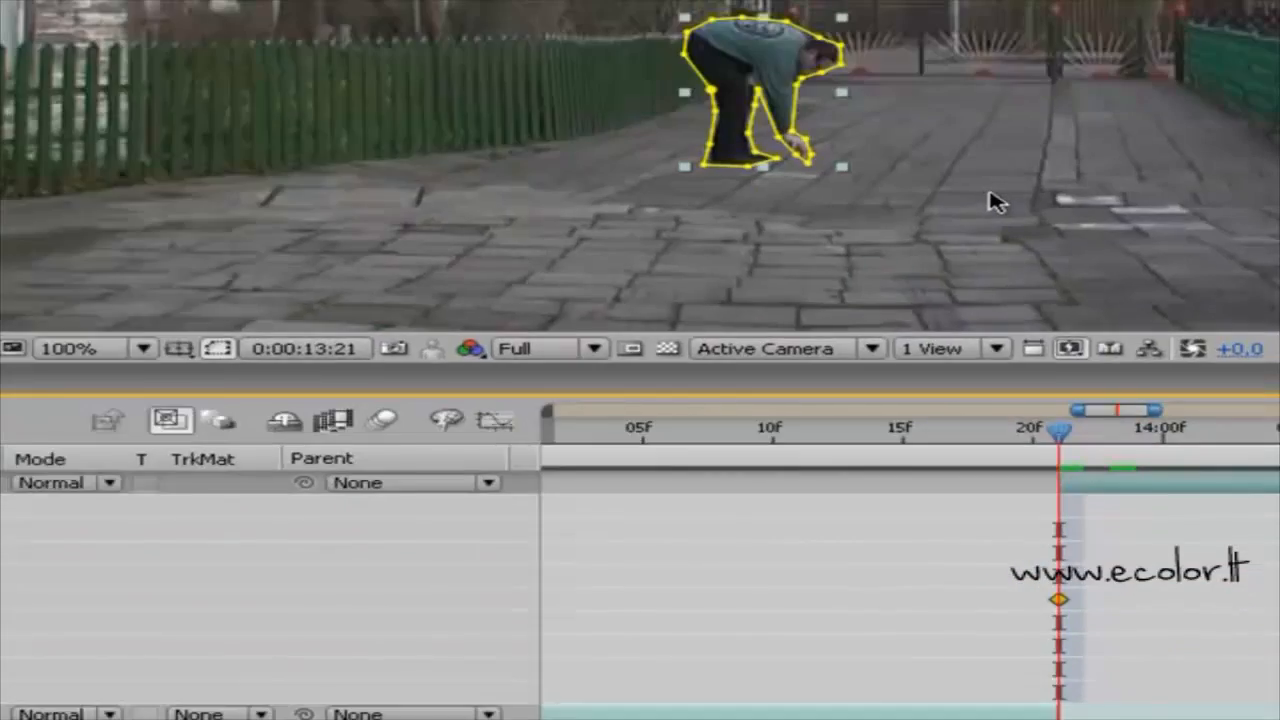
At 0:00:14:03, move the masked man up and left past the frame edge above the wooden house, adding a second Position keyframe.
{"action": "scroll", "coordinate": [988, 222], "scroll_direction": "up", "scroll_amount": 1}
{"action": "scroll", "coordinate": [988, 223], "scroll_direction": "down", "scroll_amount": 2}
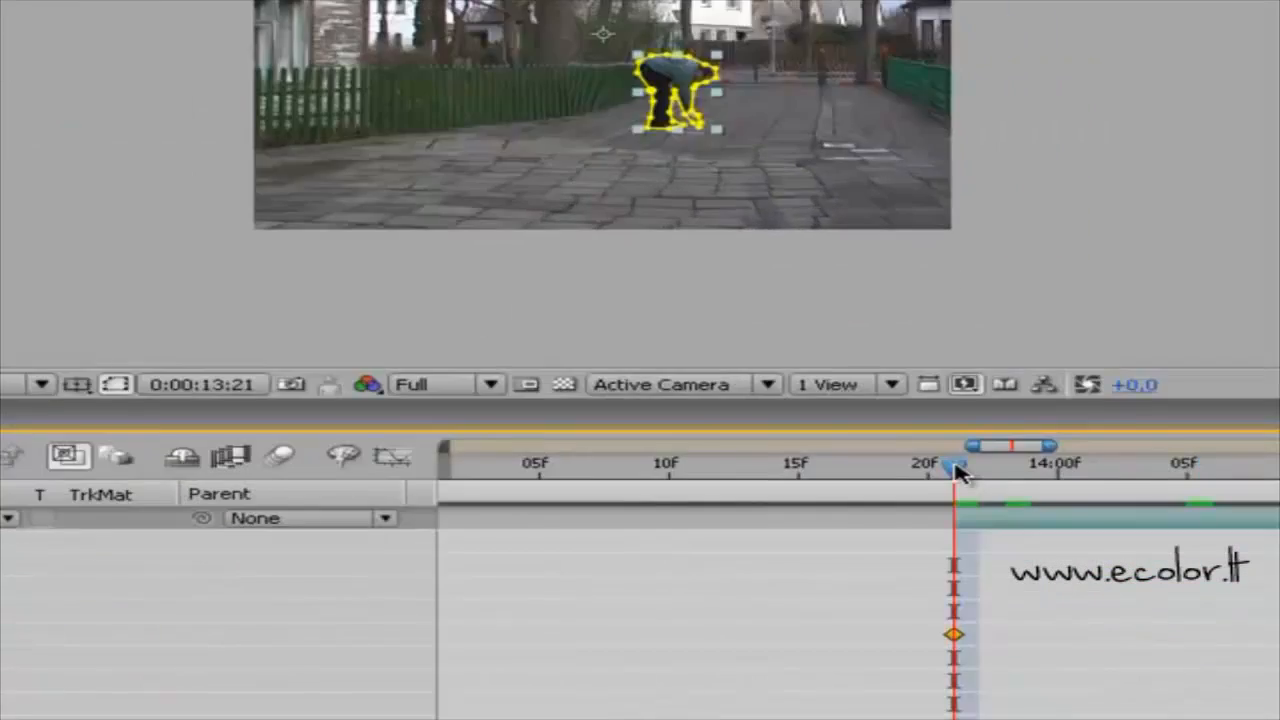
{"action": "left_click_drag", "start_coordinate": [1097, 556], "coordinate": [1211, 556]}
{"action": "left_click_drag", "start_coordinate": [705, 120], "coordinate": [752, 120]}
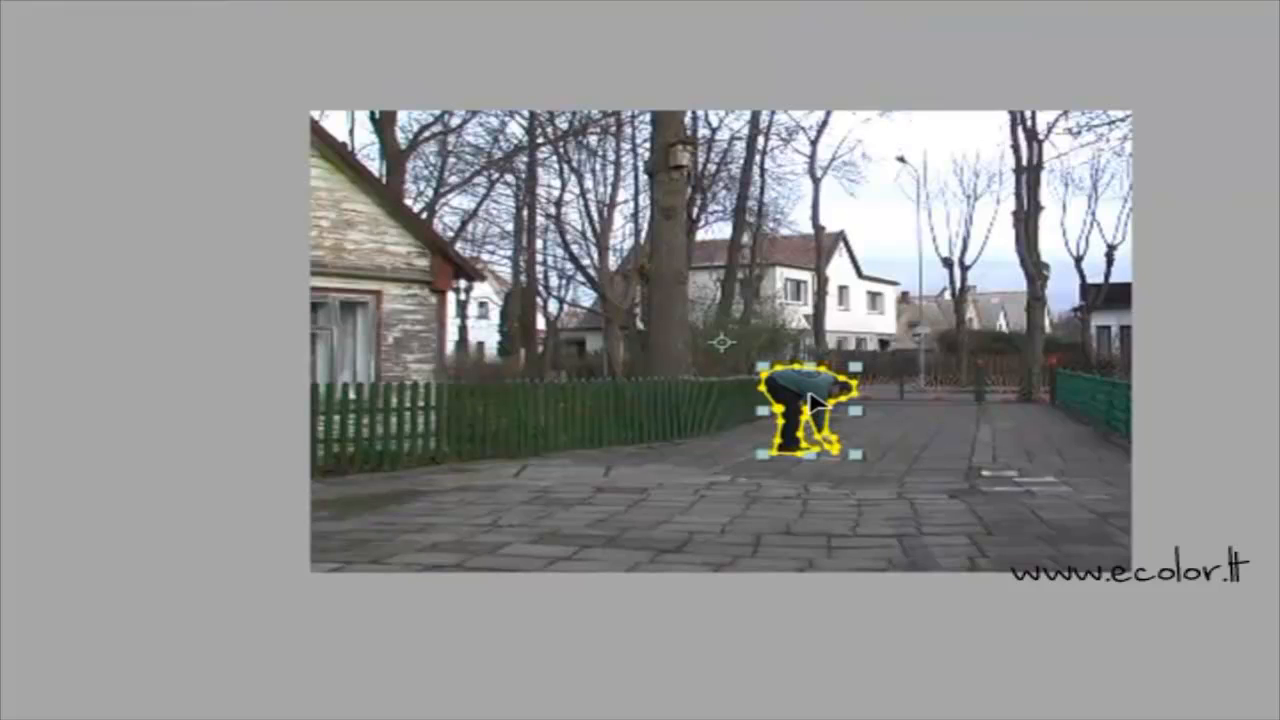
{"action": "left_click_drag", "start_coordinate": [812, 402], "coordinate": [315, 193]}
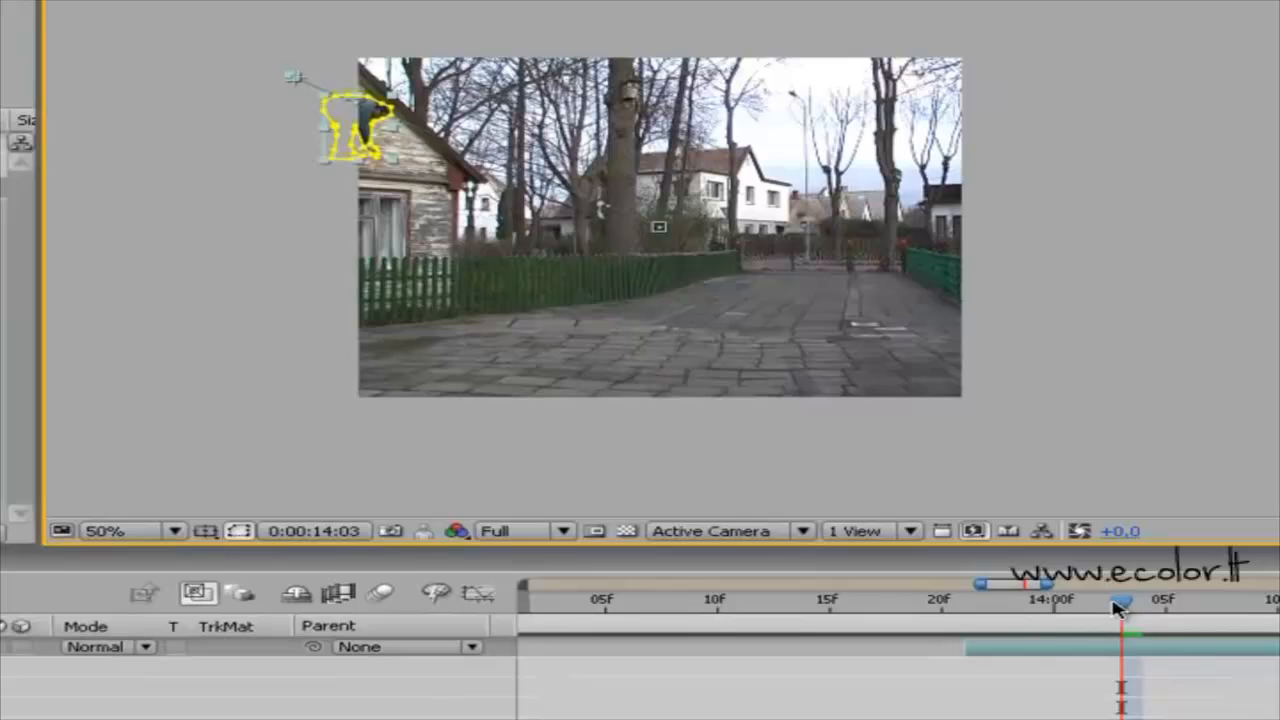
Preview the man's flight out of the frame starting from 0:00:13:20.
{"action": "left_click_drag", "start_coordinate": [1117, 603], "coordinate": [937, 640]}
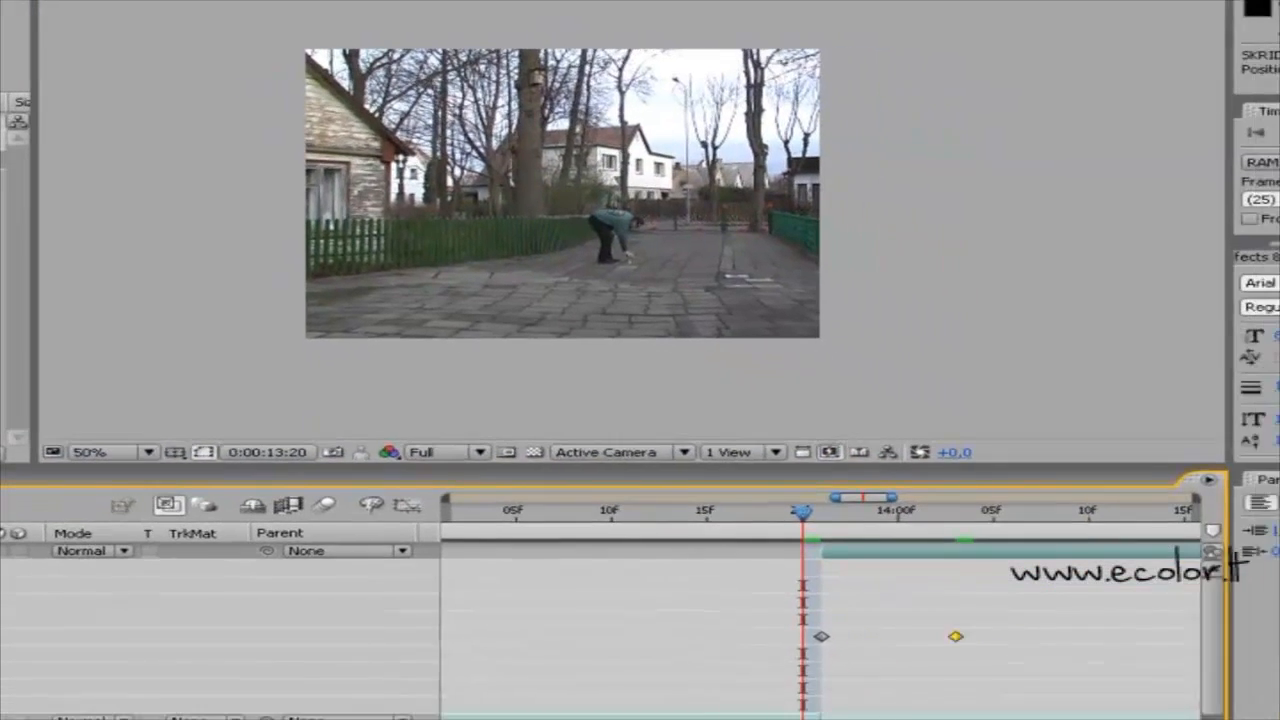
{"action": "left_click", "coordinate": [727, 717]}
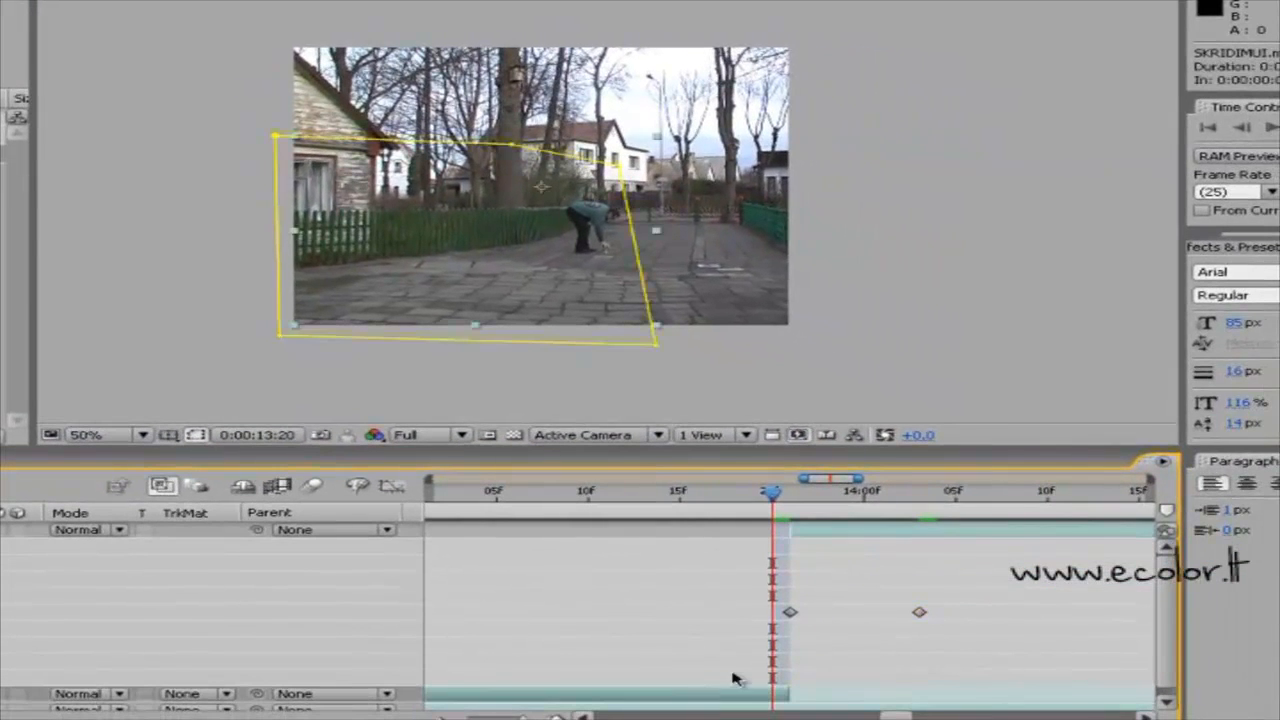
{"action": "left_click", "coordinate": [1271, 130]}
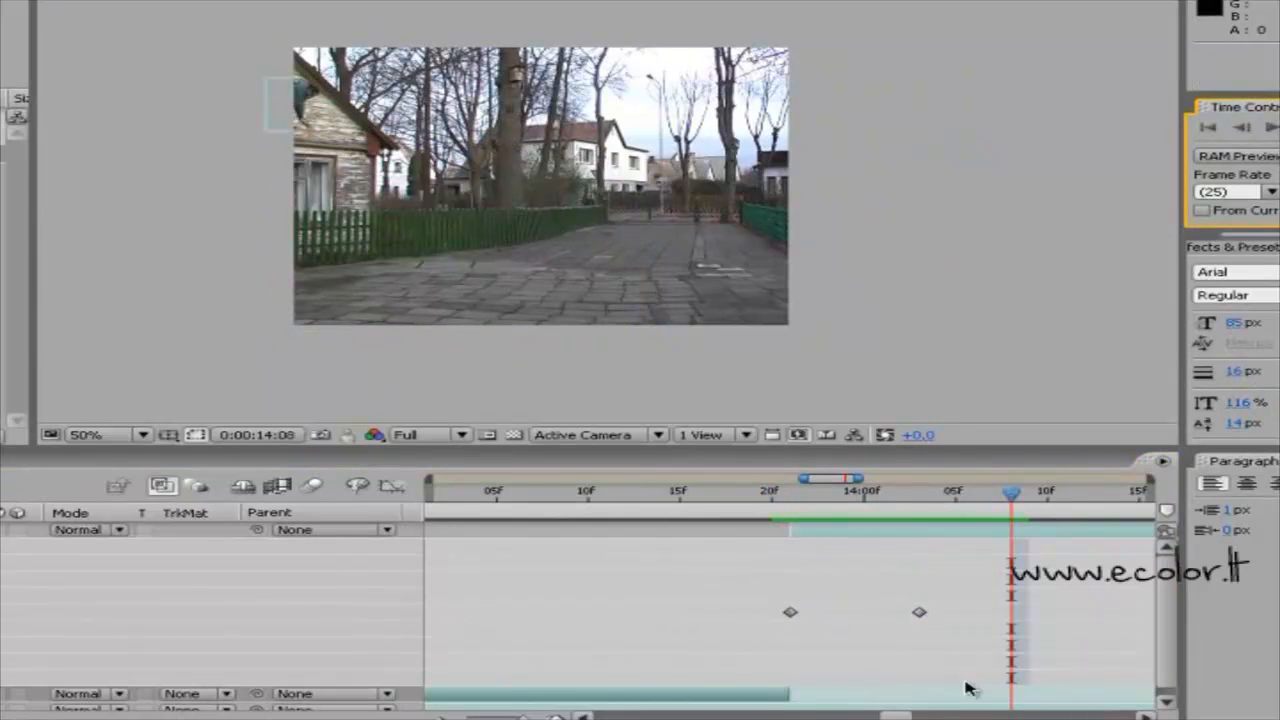
Speed up the flight by shifting the second Position keyframe to 0:00:14:00, and preview the motion from 0:00:13:18.
{"action": "left_click_drag", "start_coordinate": [1013, 495], "coordinate": [858, 558]}
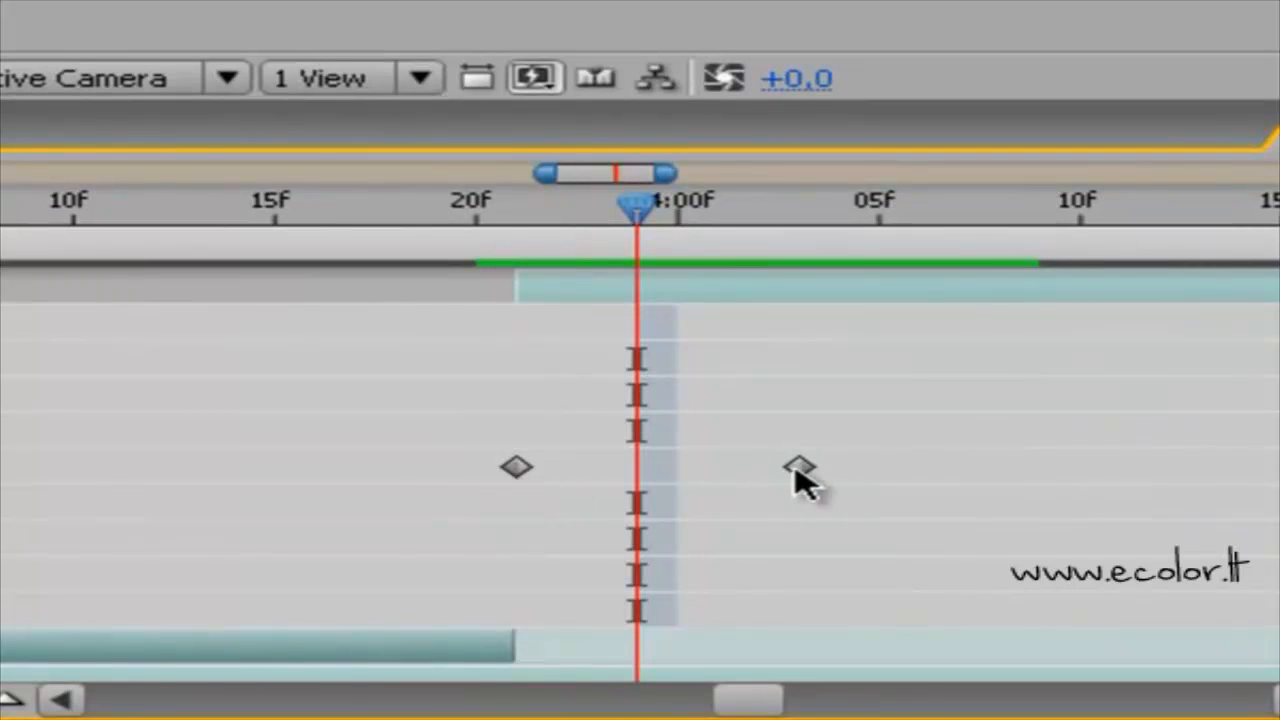
{"action": "left_click_drag", "start_coordinate": [803, 474], "coordinate": [687, 478]}
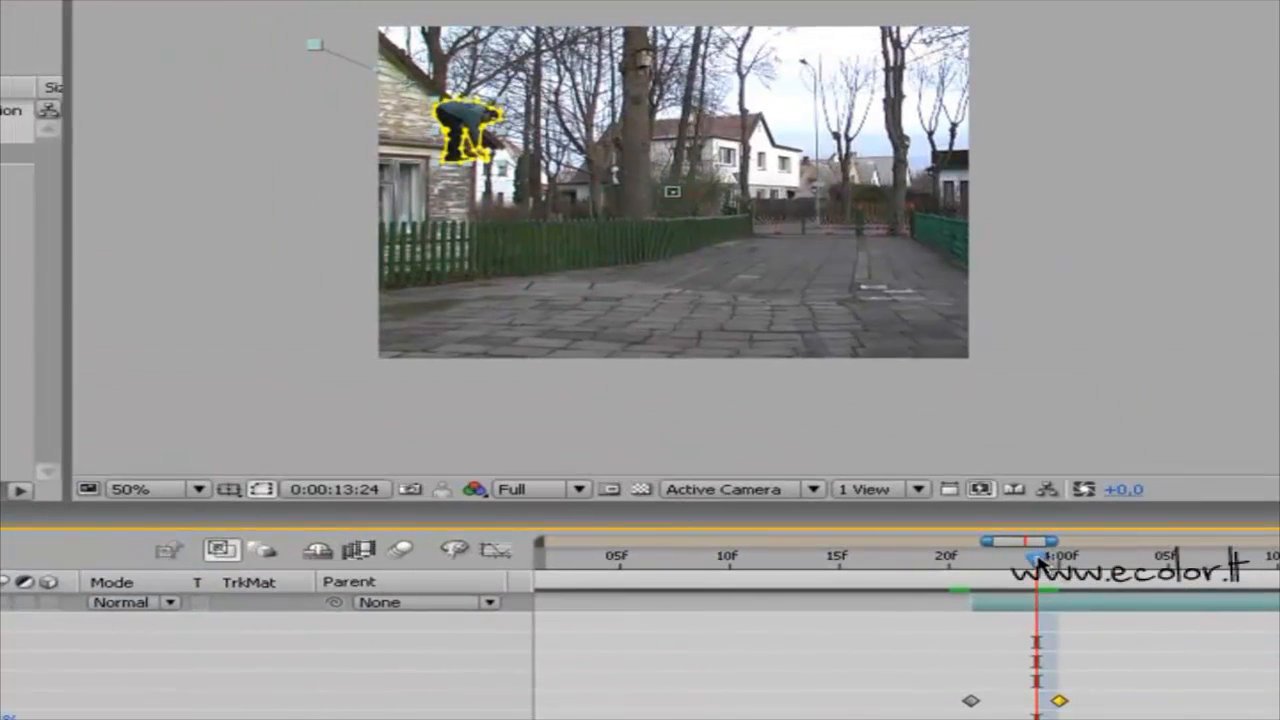
{"action": "left_click_drag", "start_coordinate": [1040, 567], "coordinate": [906, 568]}
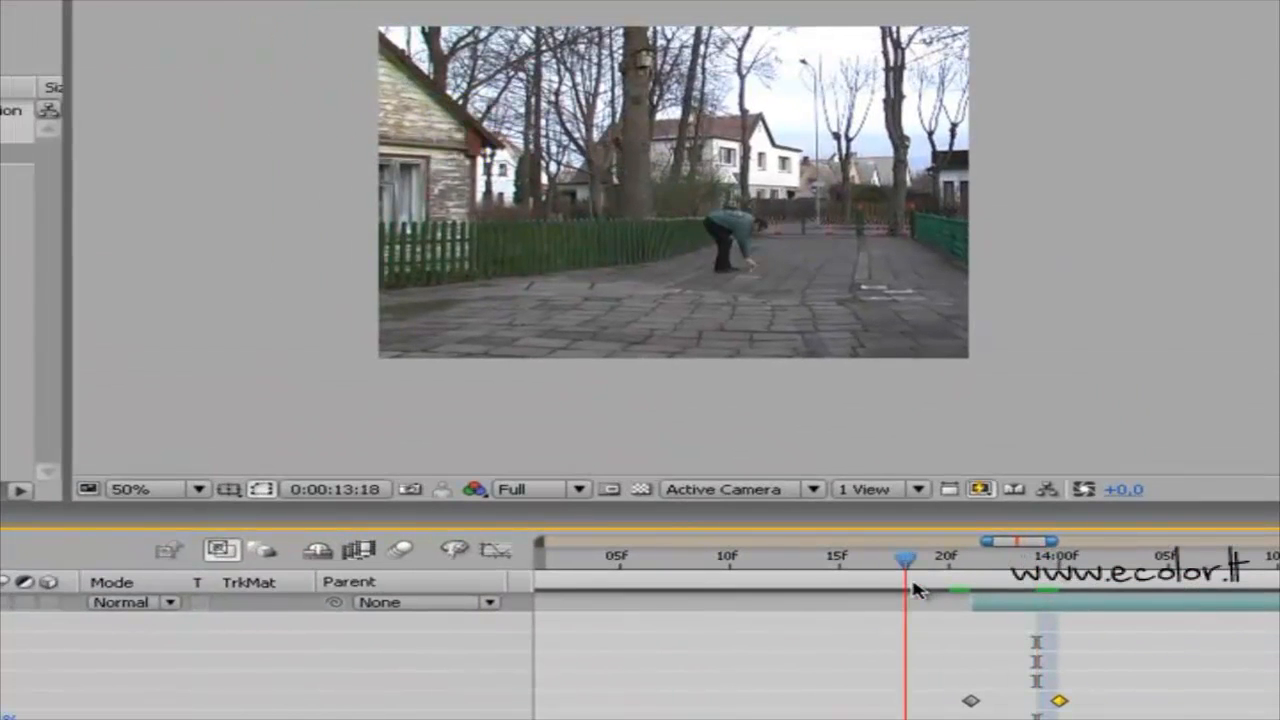
{"action": "left_click", "coordinate": [1276, 603]}
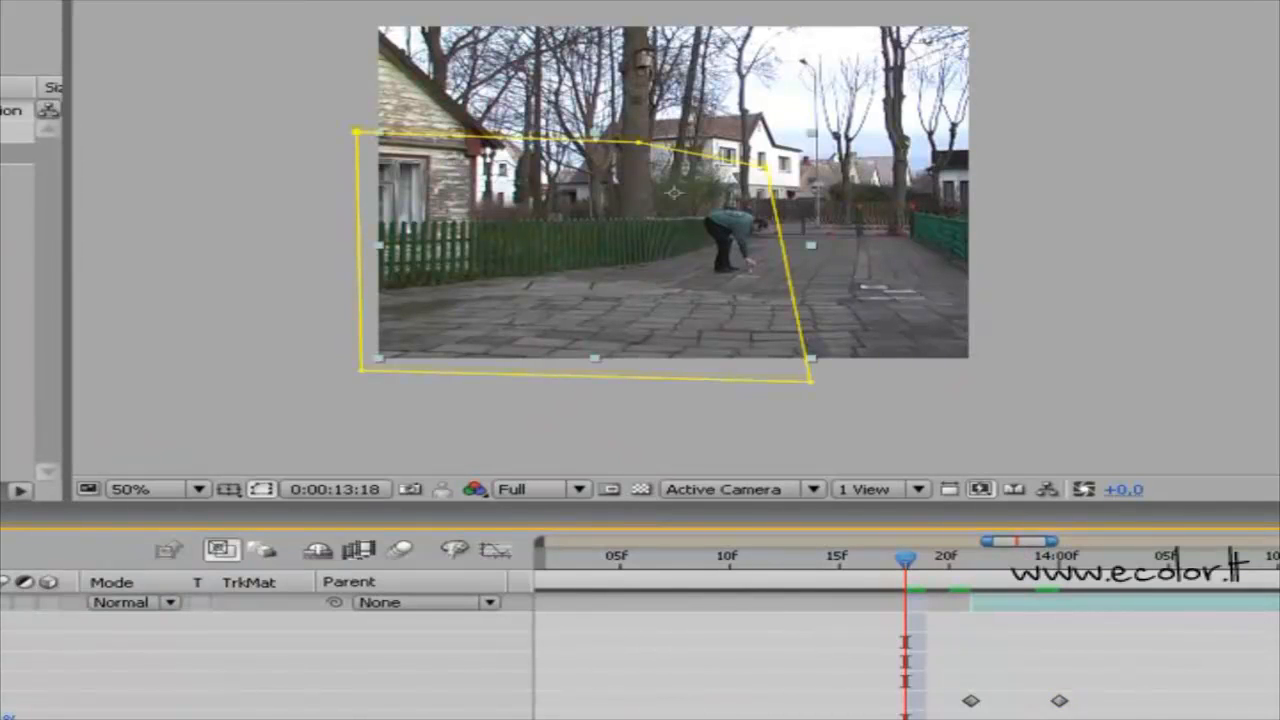
{"action": "scroll", "coordinate": [905, 655], "scroll_direction": "down", "scroll_amount": 1}
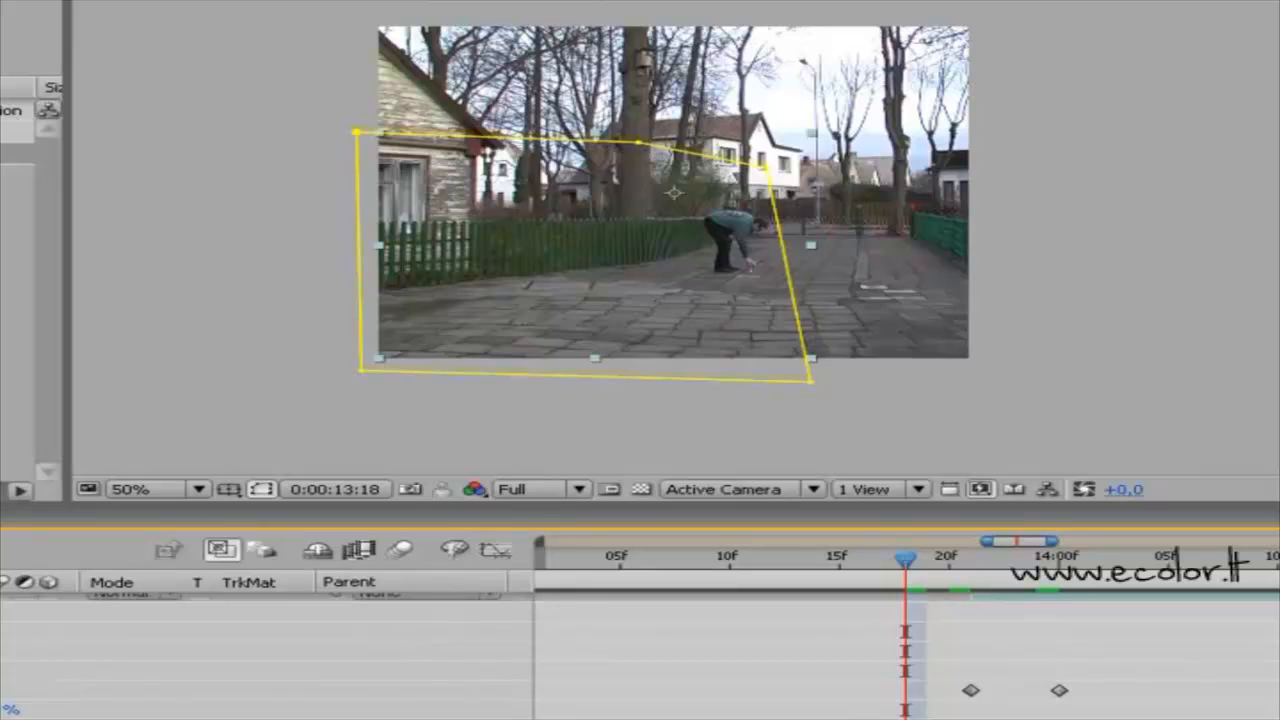
{"action": "key", "text": "Delete"}
{"action": "key", "text": "space"}
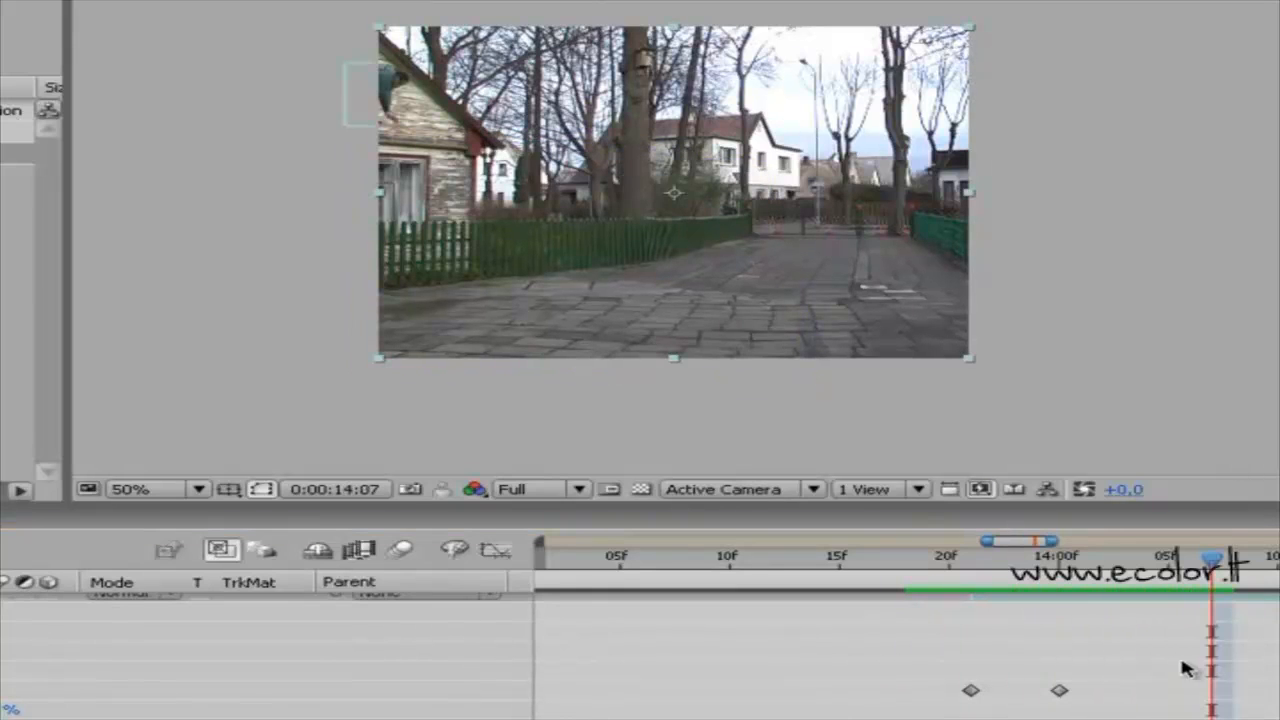
Shift the second Position keyframe to 0:00:14:02, and return to 0:00:13:21 with the layer's properties collapsed.
{"action": "left_click", "coordinate": [1059, 690]}
{"action": "left_click_drag", "start_coordinate": [1059, 690], "coordinate": [1100, 694]}
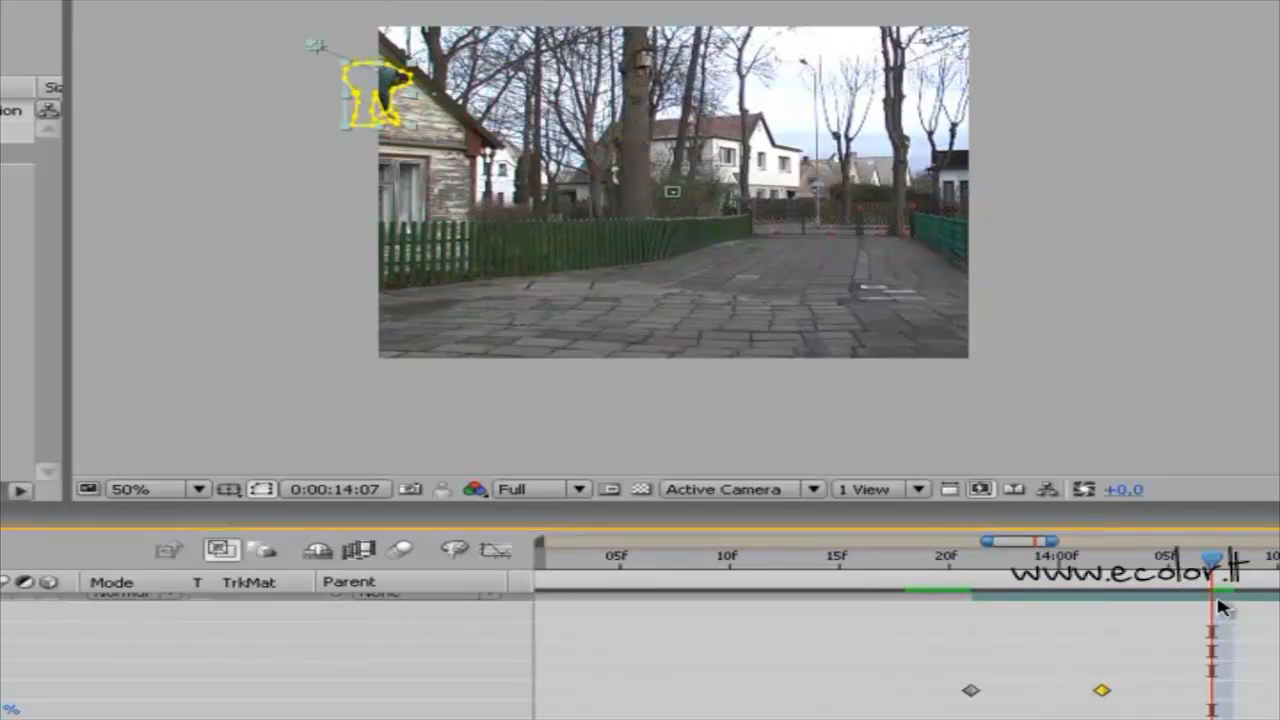
{"action": "left_click_drag", "start_coordinate": [1213, 562], "coordinate": [971, 630]}
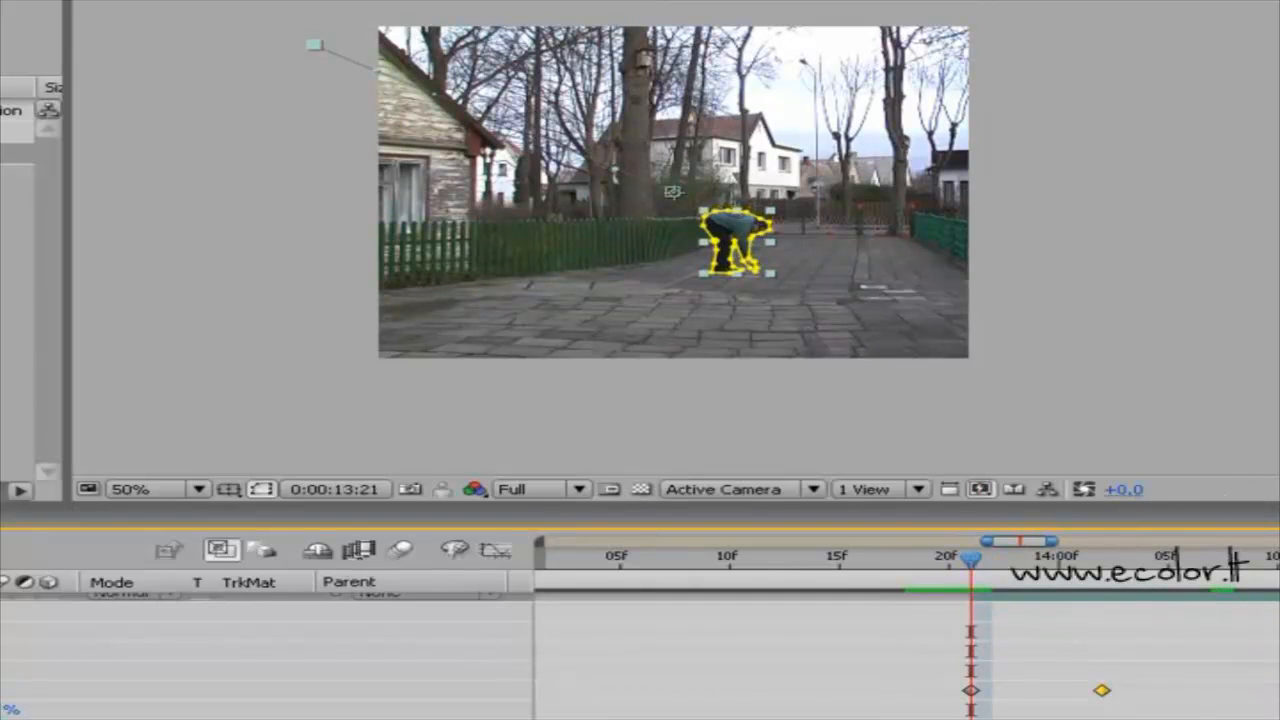
{"action": "scroll", "coordinate": [640, 655], "scroll_direction": "up", "scroll_amount": 1}
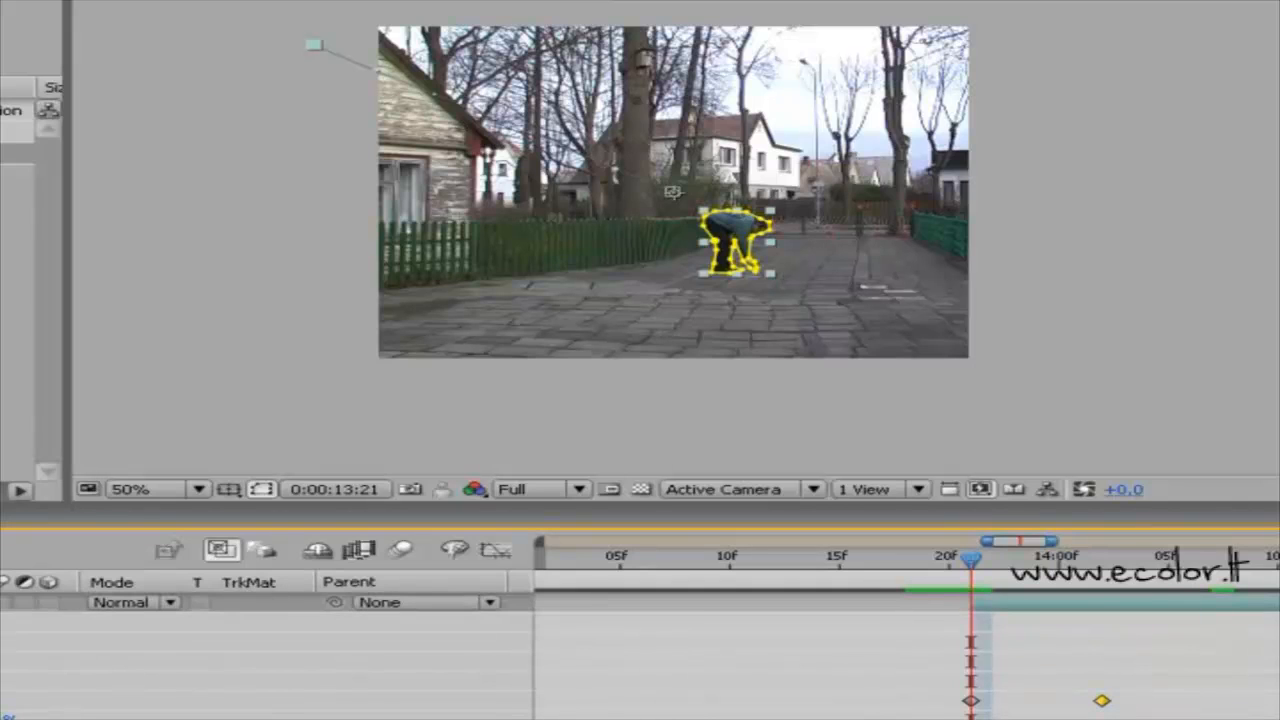
{"action": "key", "text": "u"}
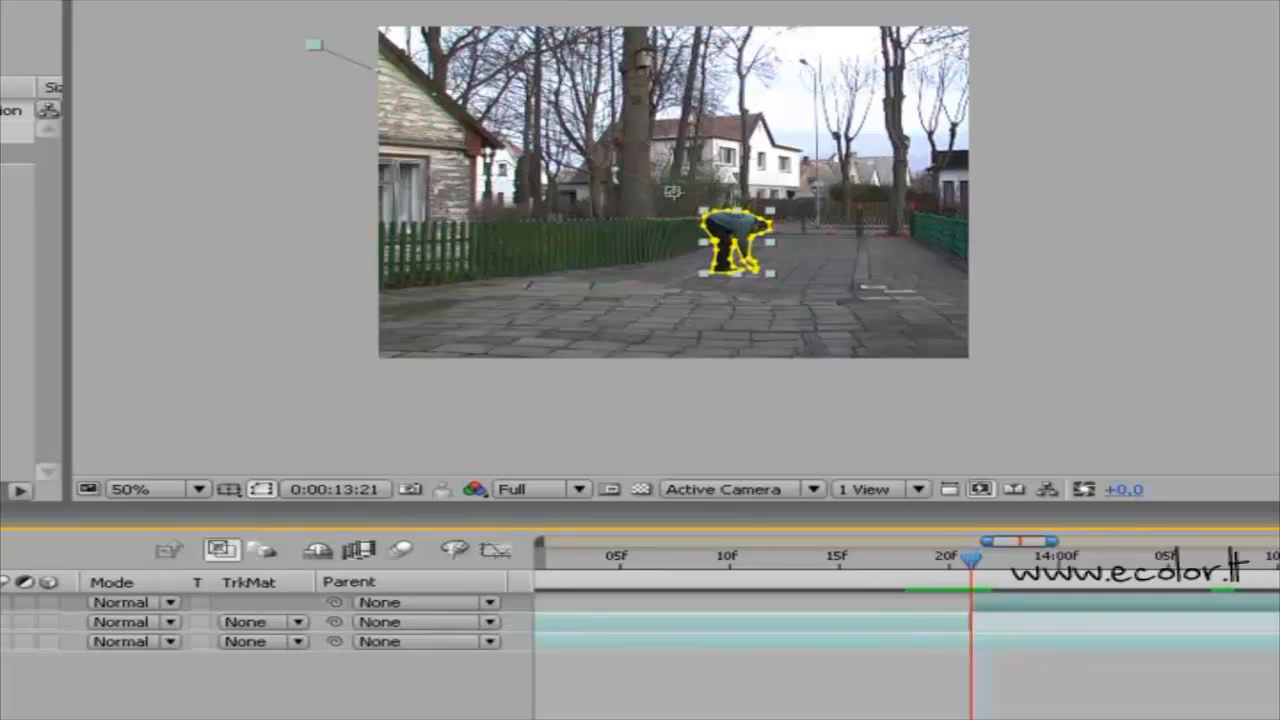
Import the footage file 2 - SPROGIMAI SU DŪMAIS.mpg from the My Videos folder into the project.
{"action": "left_click", "coordinate": [838, 643]}
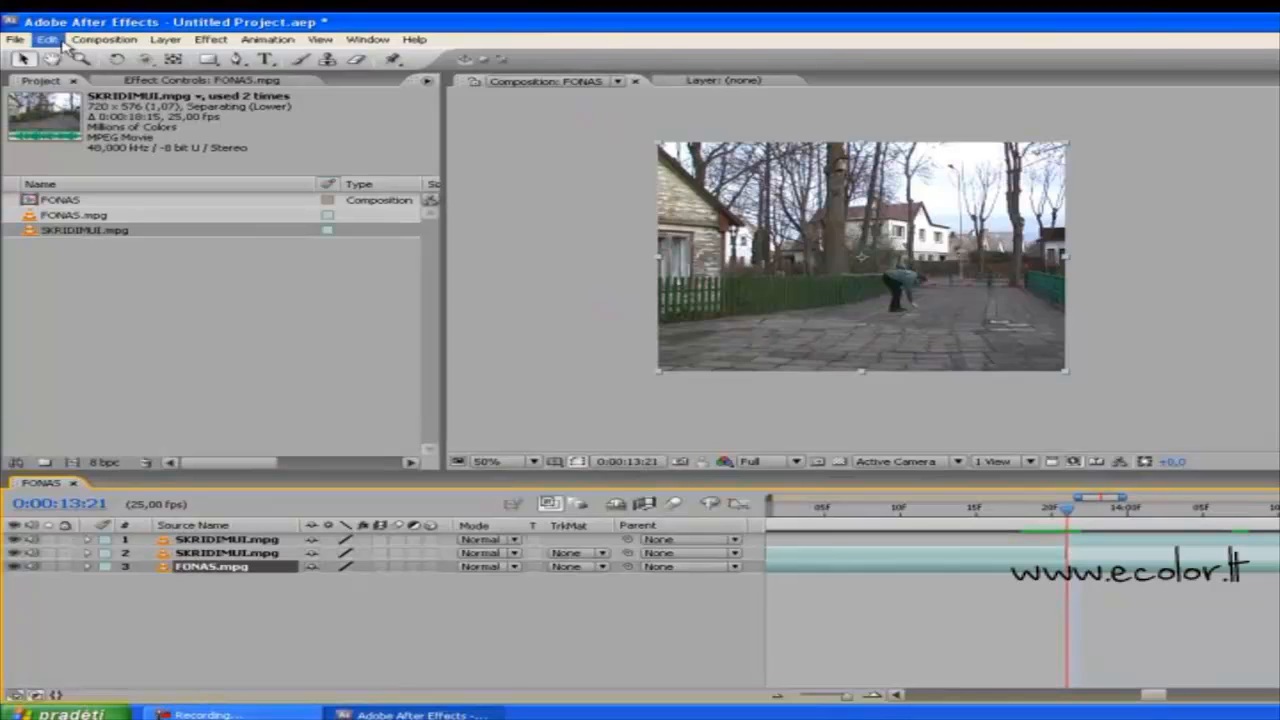
{"action": "left_click", "coordinate": [15, 42]}
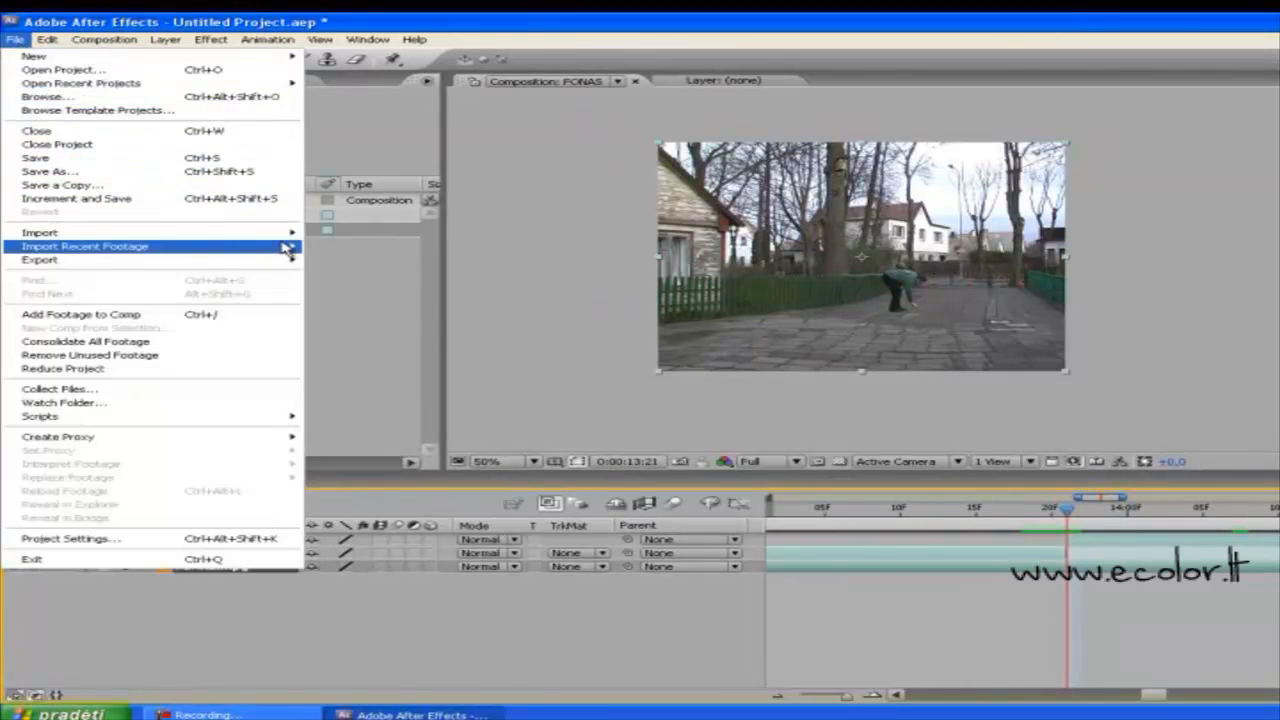
{"action": "mouse_move", "coordinate": [280, 233]}
{"action": "left_click", "coordinate": [338, 236]}
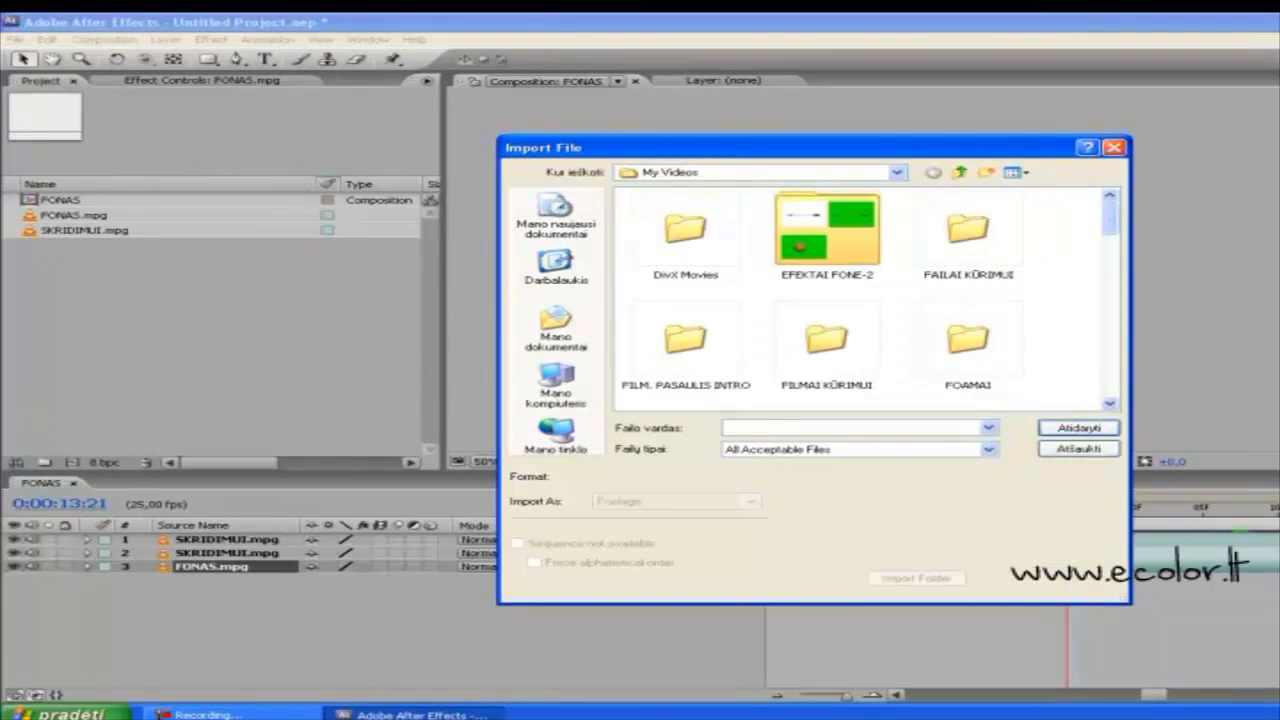
{"action": "left_click_drag", "start_coordinate": [1115, 228], "coordinate": [1115, 283]}
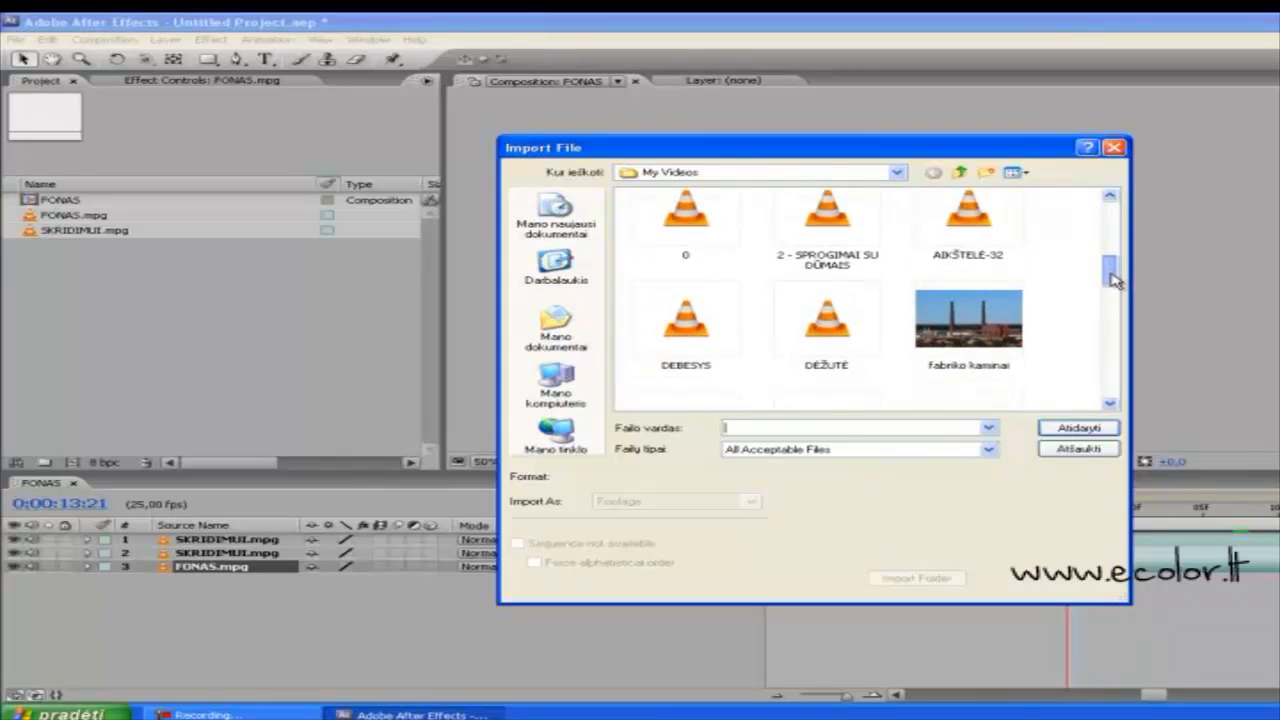
{"action": "double_click", "coordinate": [822, 215]}
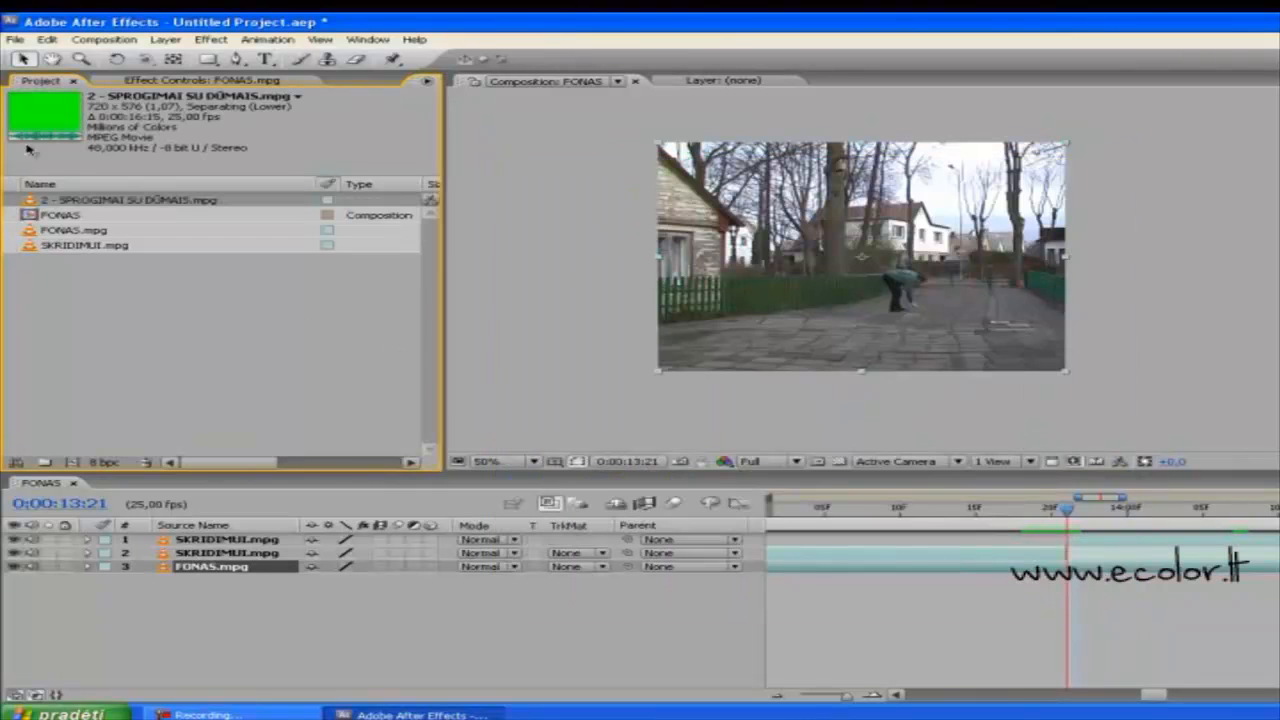
Add 2 - SPROGIMAI SU DŪMAIS.mpg to the FONAS composition as the top layer and slide it in time so a blast erupts at 0:00:13:21.
{"action": "left_click_drag", "start_coordinate": [44, 117], "coordinate": [866, 266]}
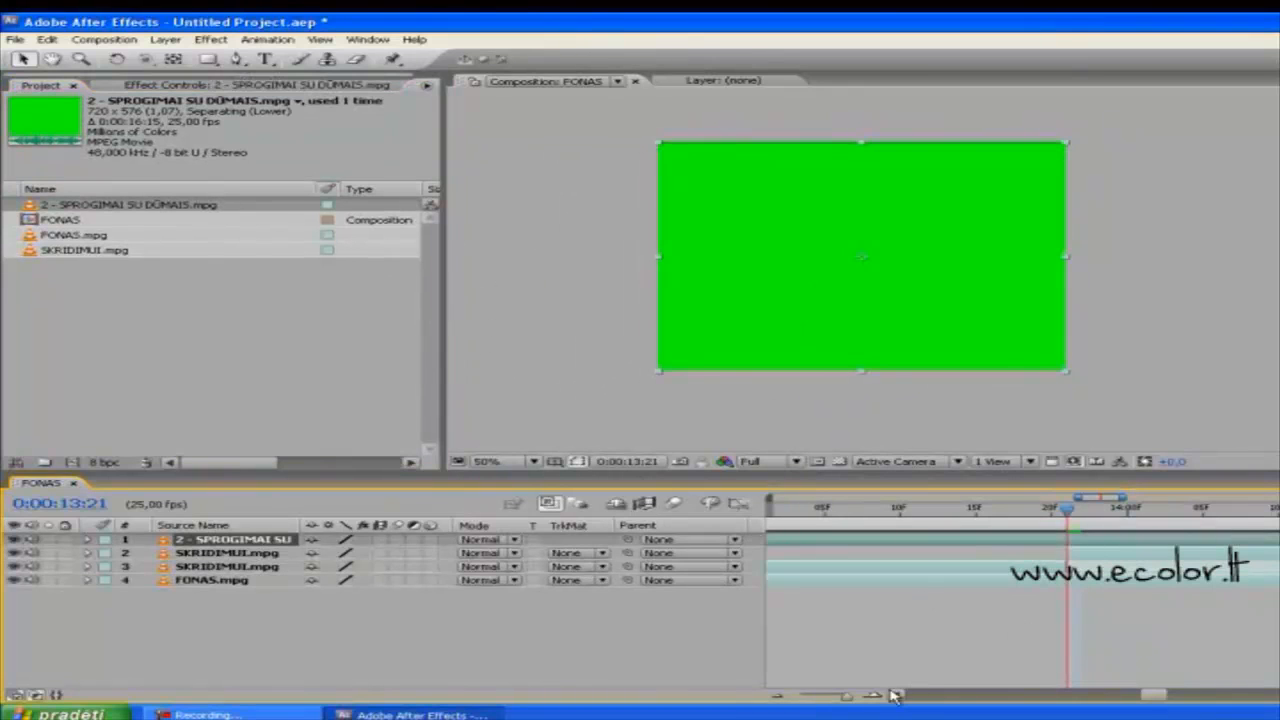
{"action": "left_click_drag", "start_coordinate": [808, 703], "coordinate": [789, 708]}
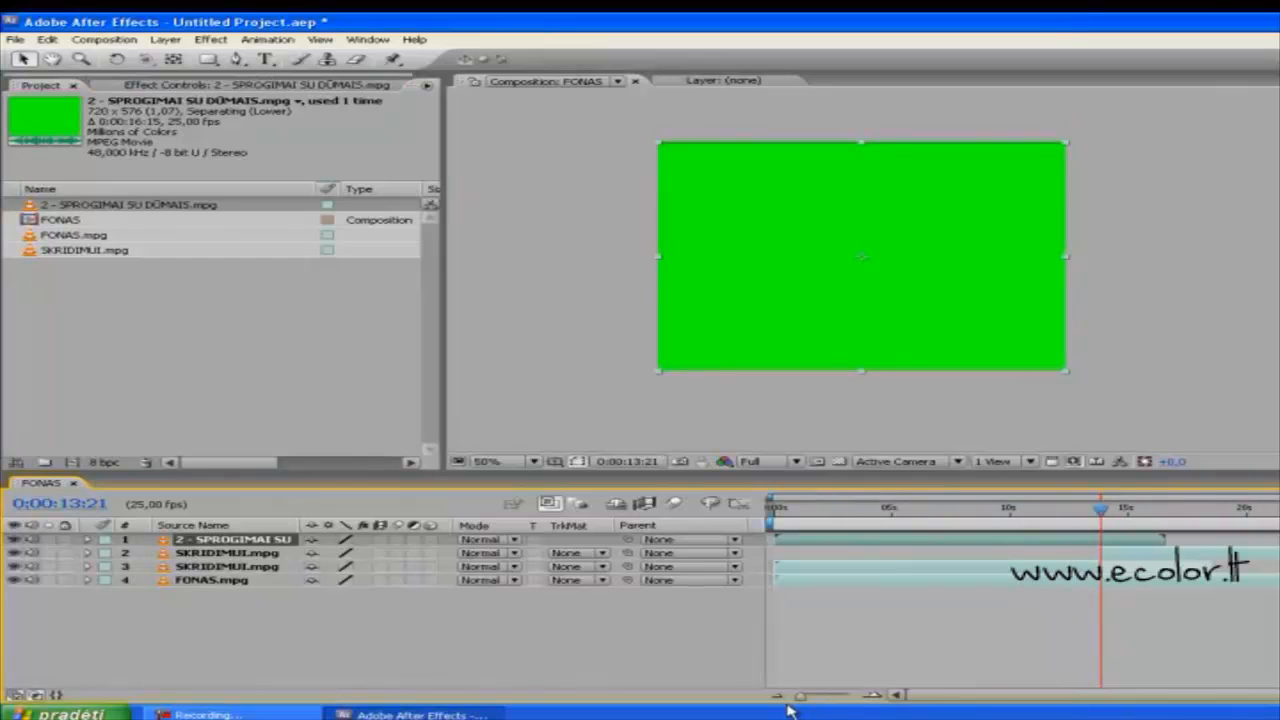
{"action": "left_click_drag", "start_coordinate": [990, 541], "coordinate": [1163, 548]}
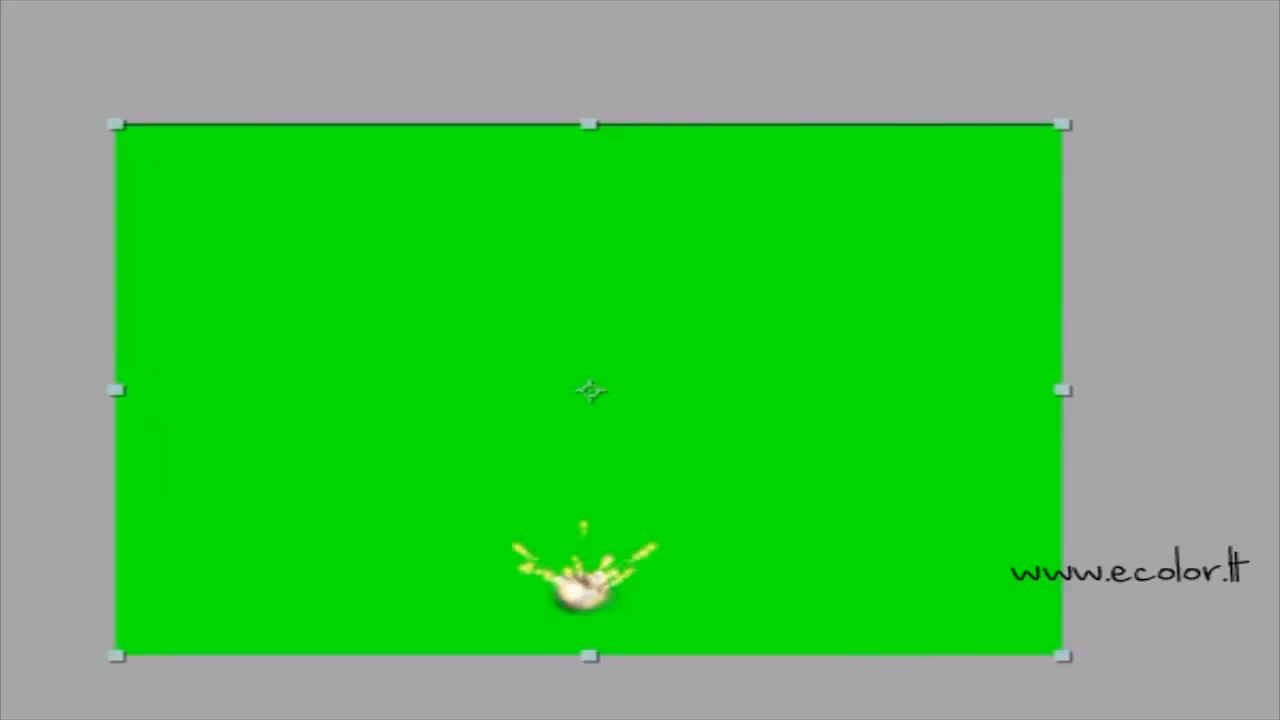
Draw a closed four-point mask just inside the edges of the green-screen explosion layer.
{"action": "left_click", "coordinate": [127, 145]}
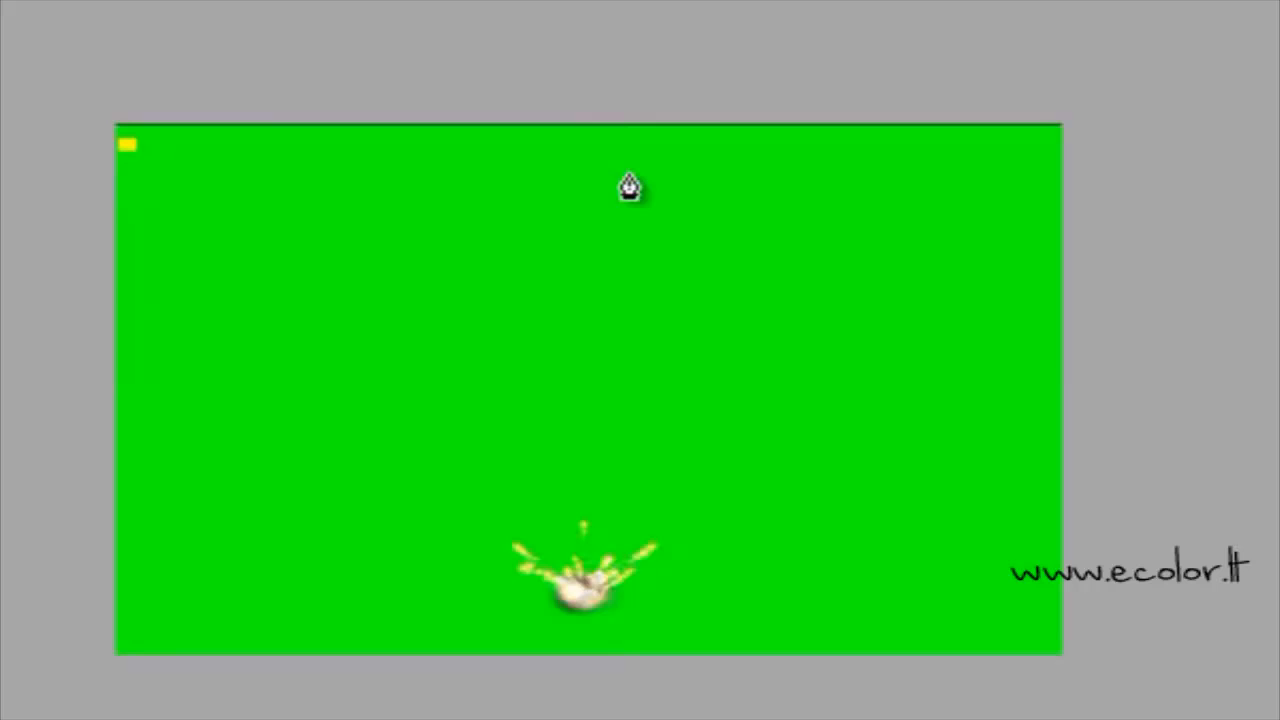
{"action": "left_click", "coordinate": [1046, 145]}
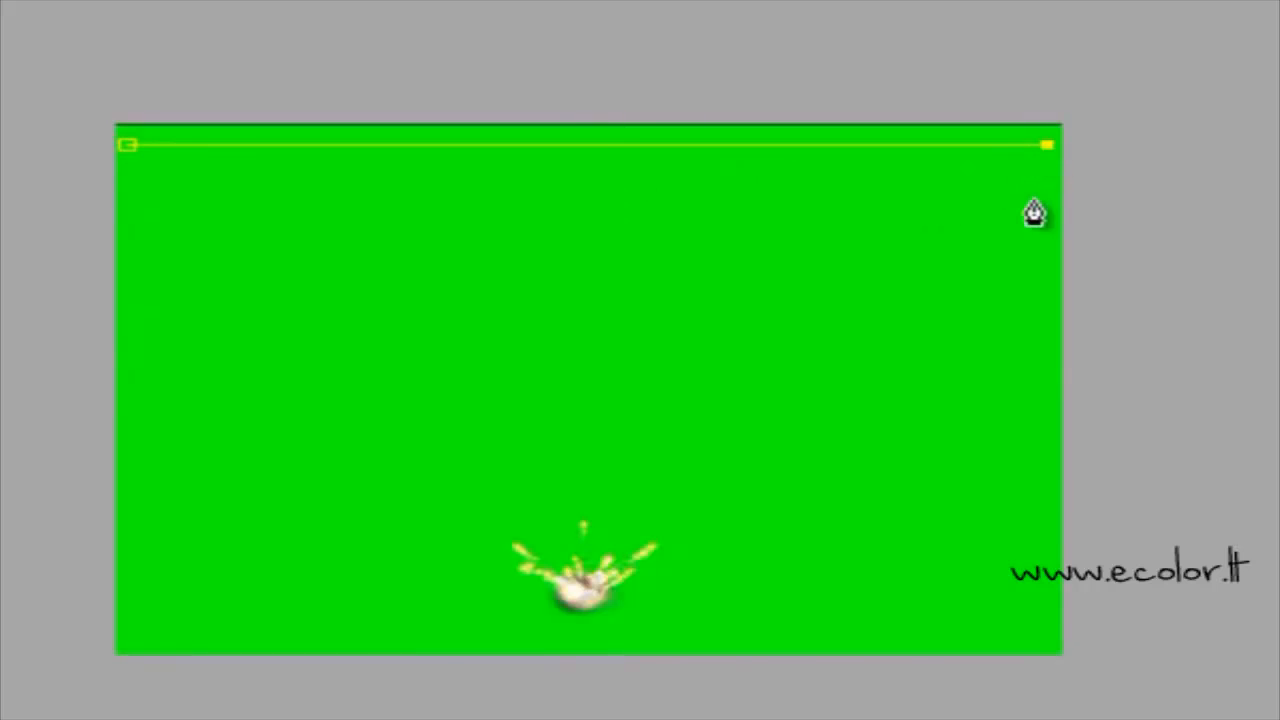
{"action": "left_click", "coordinate": [1044, 636]}
{"action": "left_click", "coordinate": [150, 628]}
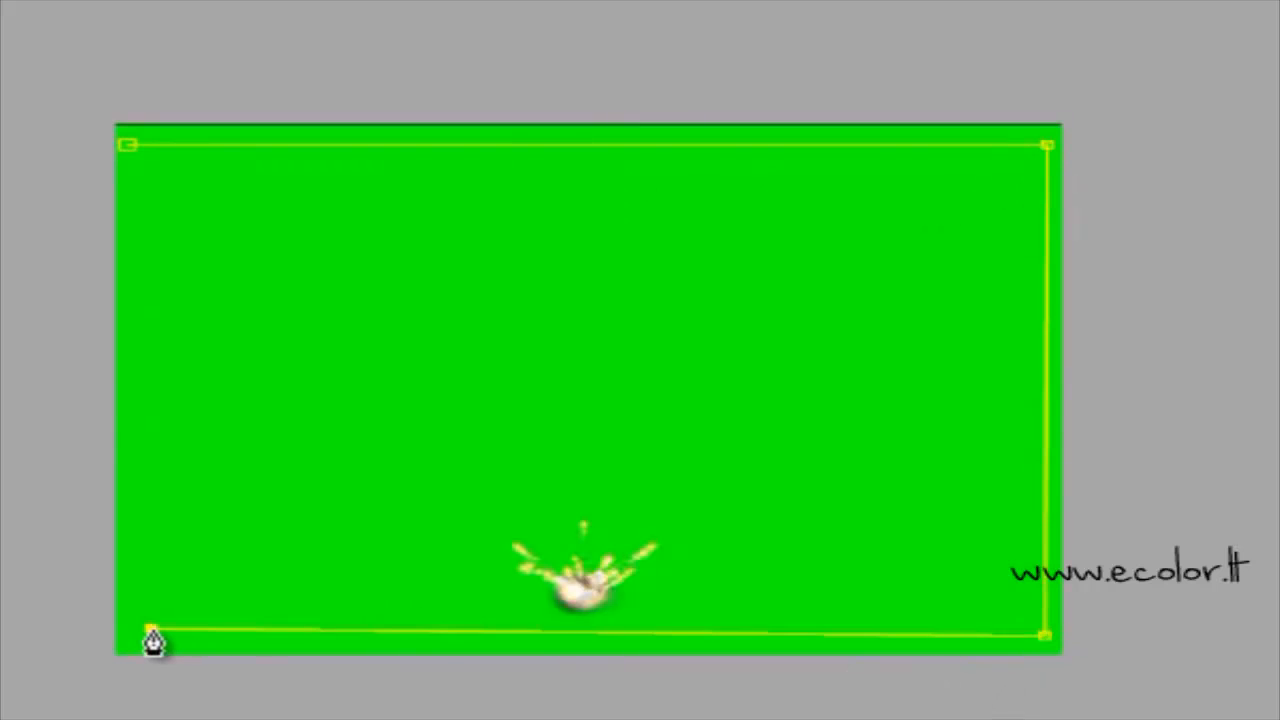
{"action": "left_click", "coordinate": [127, 145]}
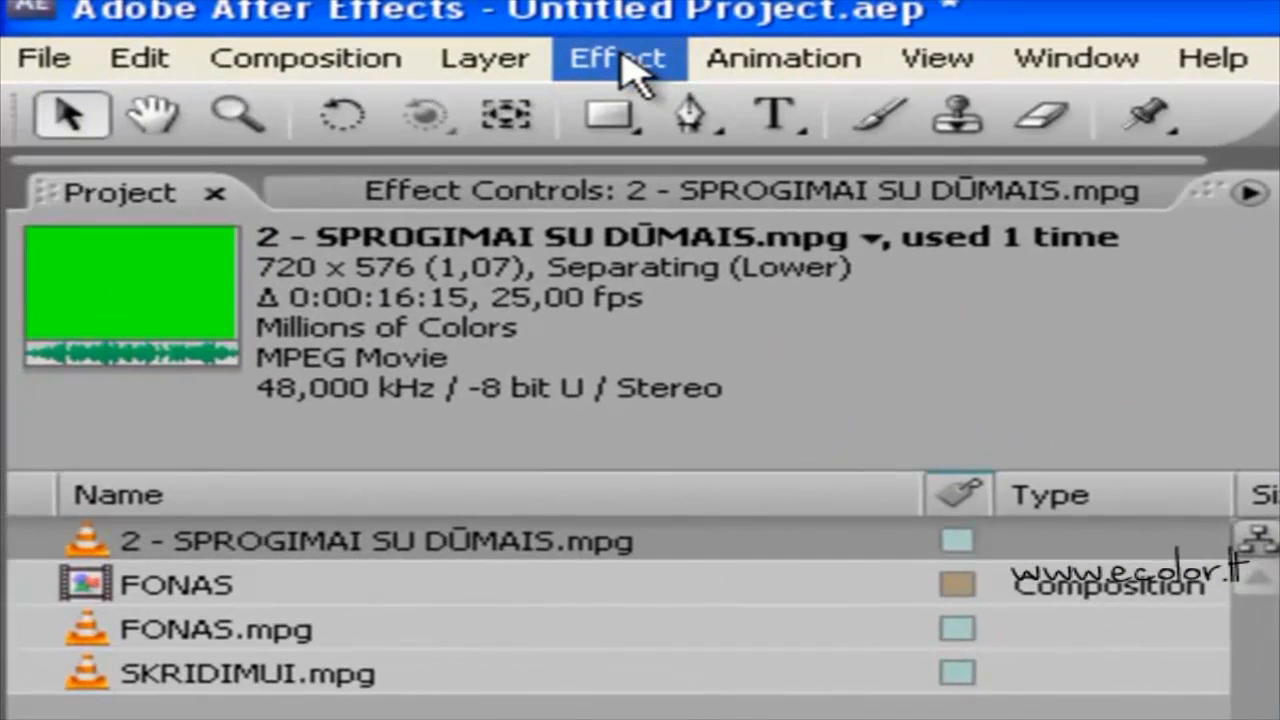
Apply the Keylight (1.2) effect to the explosion layer and sample the green background as its Screen Colour.
{"action": "left_click", "coordinate": [622, 58]}
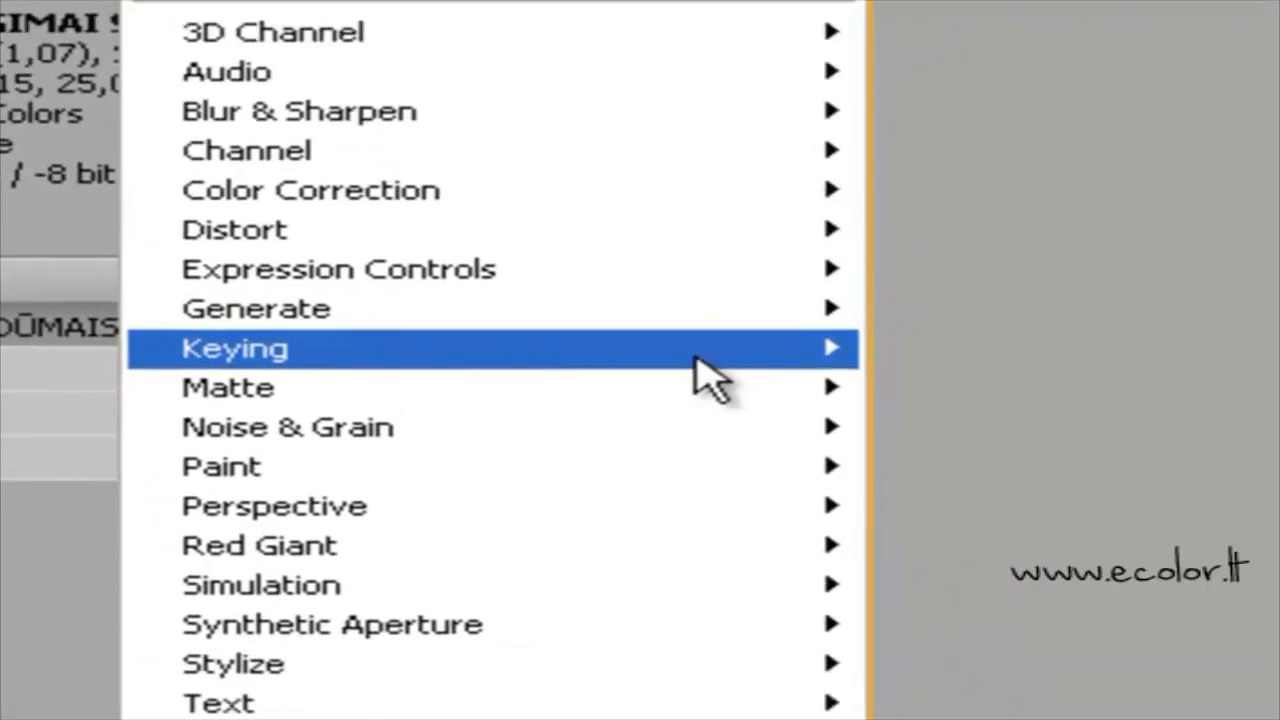
{"action": "mouse_move", "coordinate": [824, 430]}
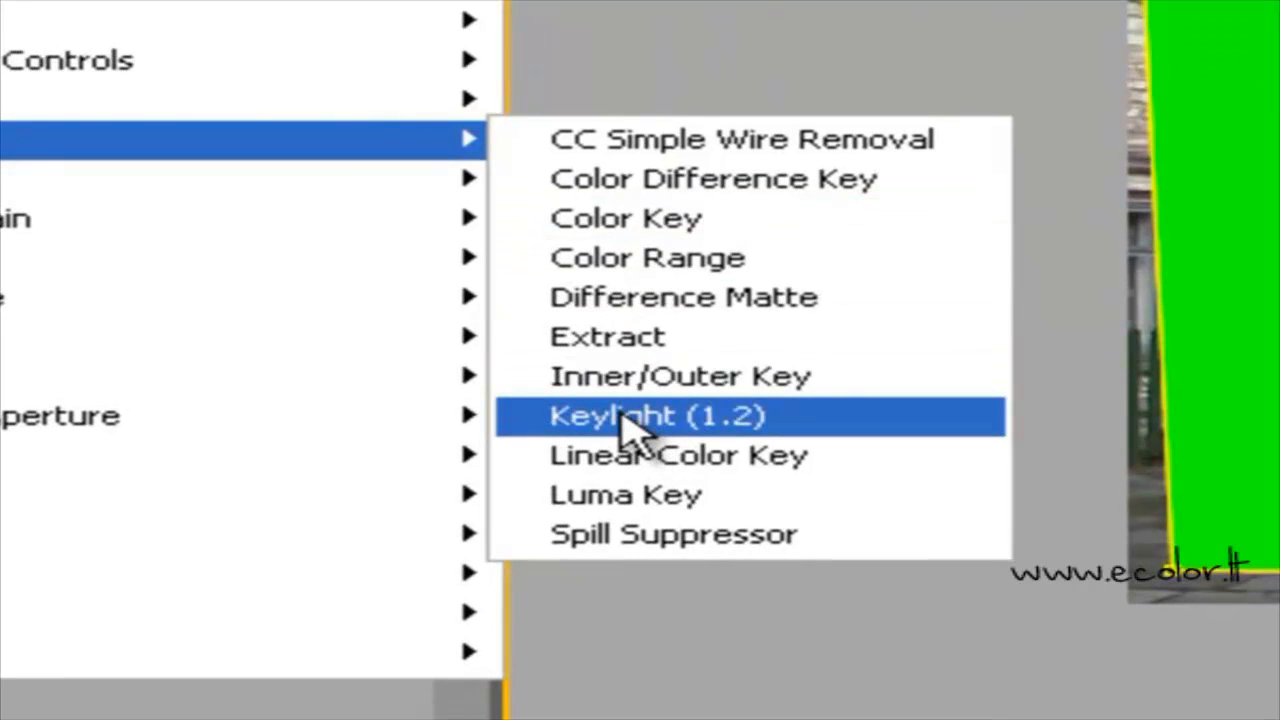
{"action": "left_click", "coordinate": [622, 416]}
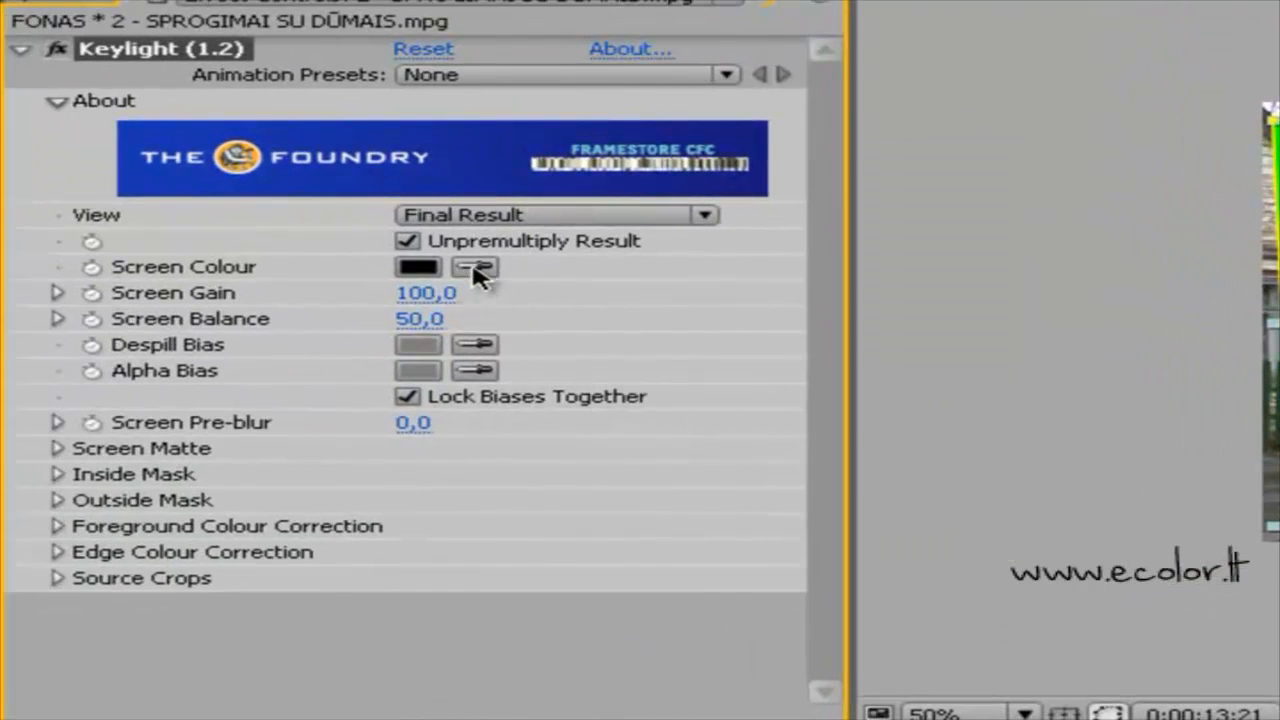
{"action": "left_click", "coordinate": [476, 268]}
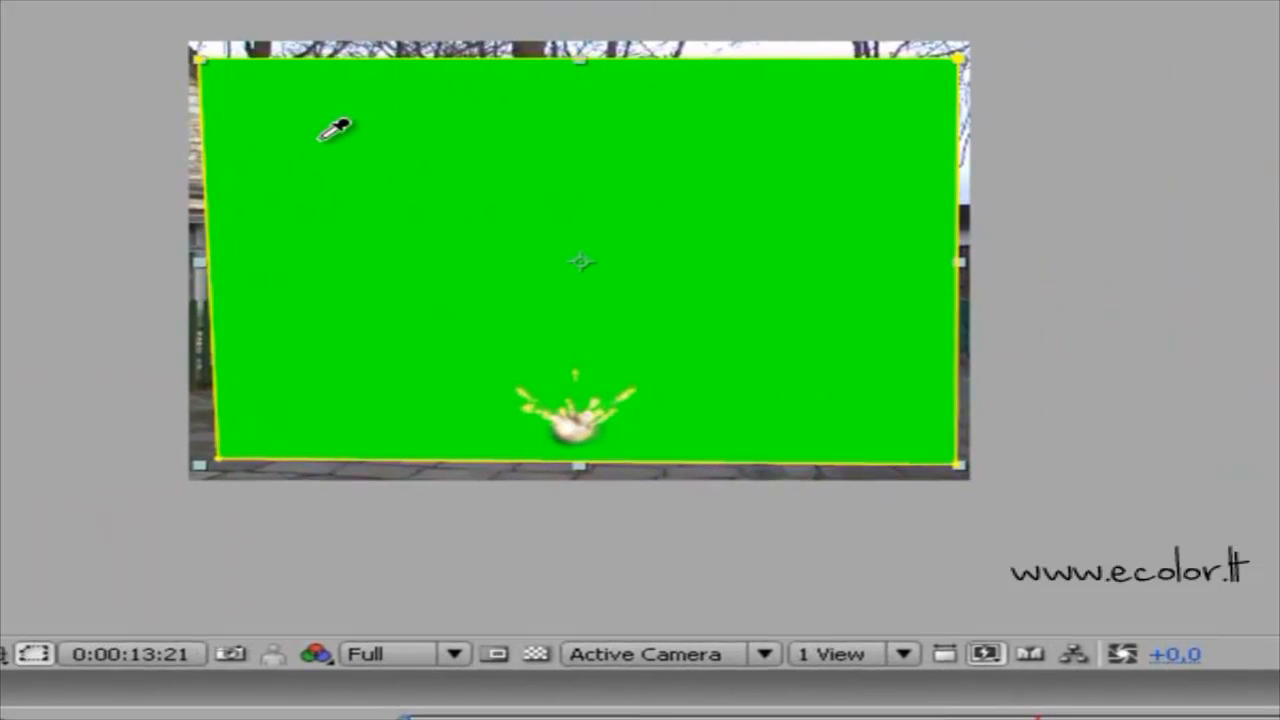
{"action": "left_click", "coordinate": [321, 138]}
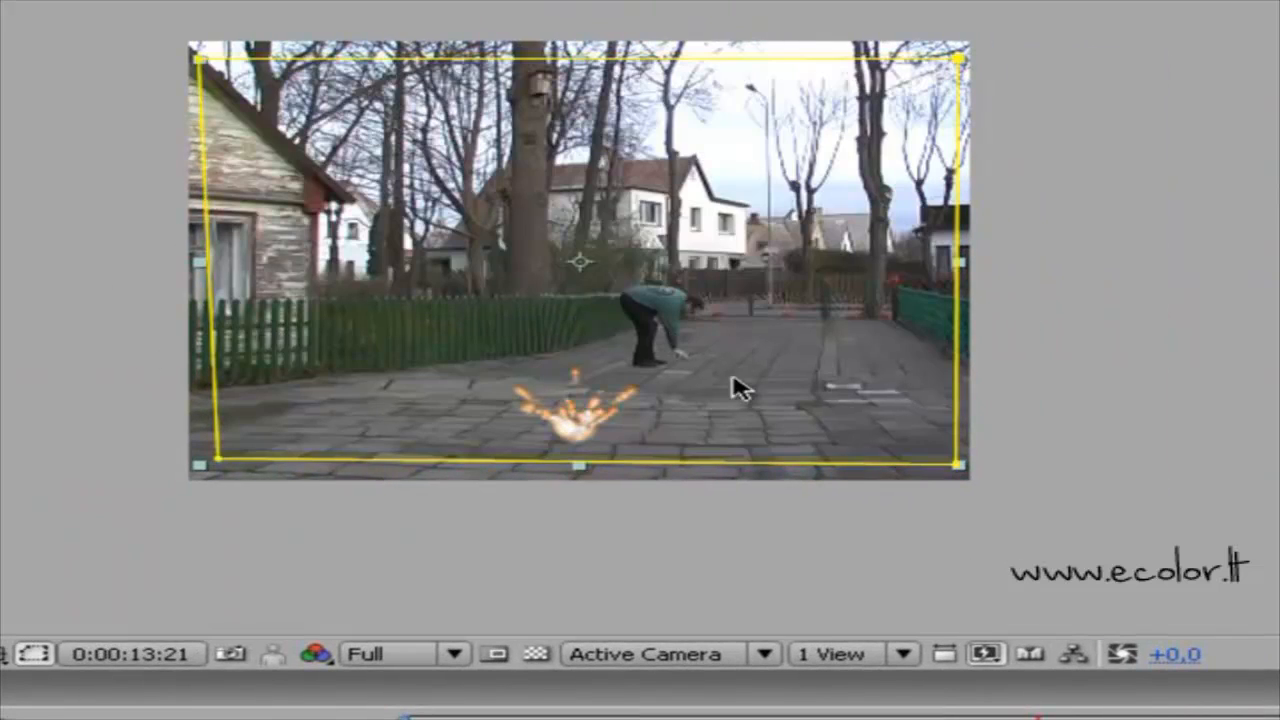
Scale the explosion layer to 131% and position the blast on the pavement at the bending man's hands.
{"action": "left_click_drag", "start_coordinate": [700, 351], "coordinate": [813, 270]}
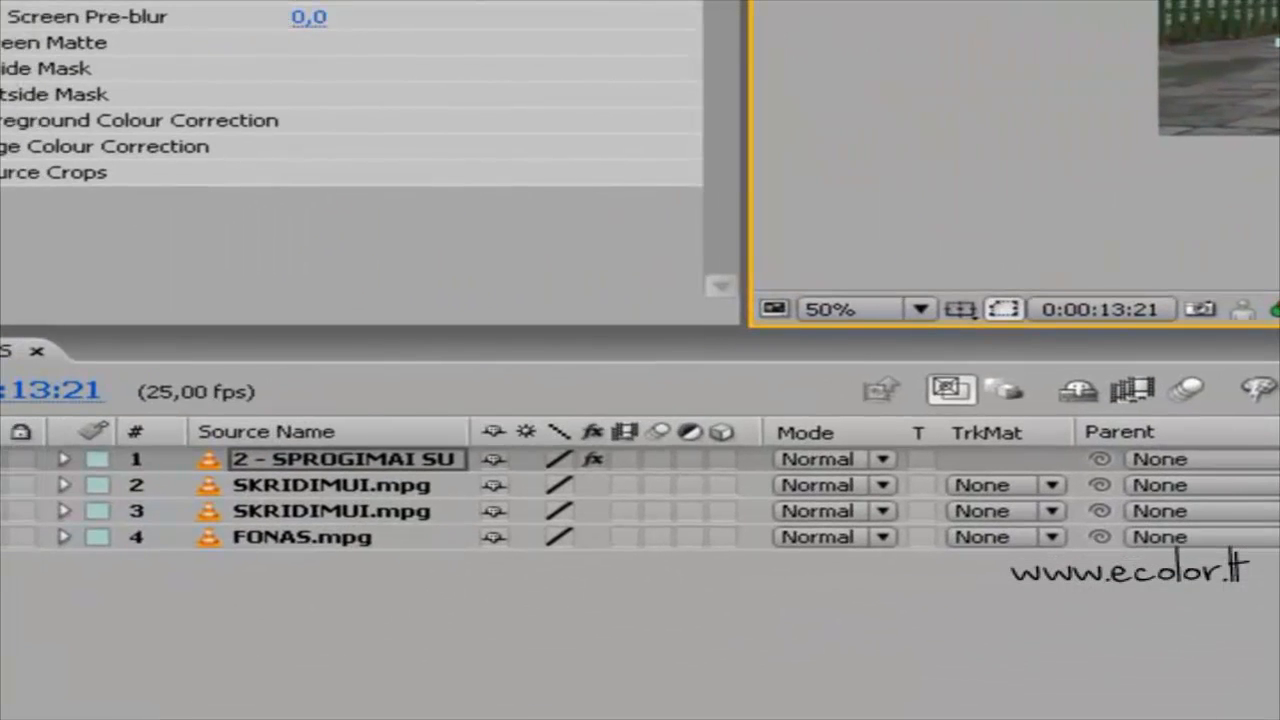
{"action": "left_click_drag", "start_coordinate": [1270, 405], "coordinate": [1275, 405]}
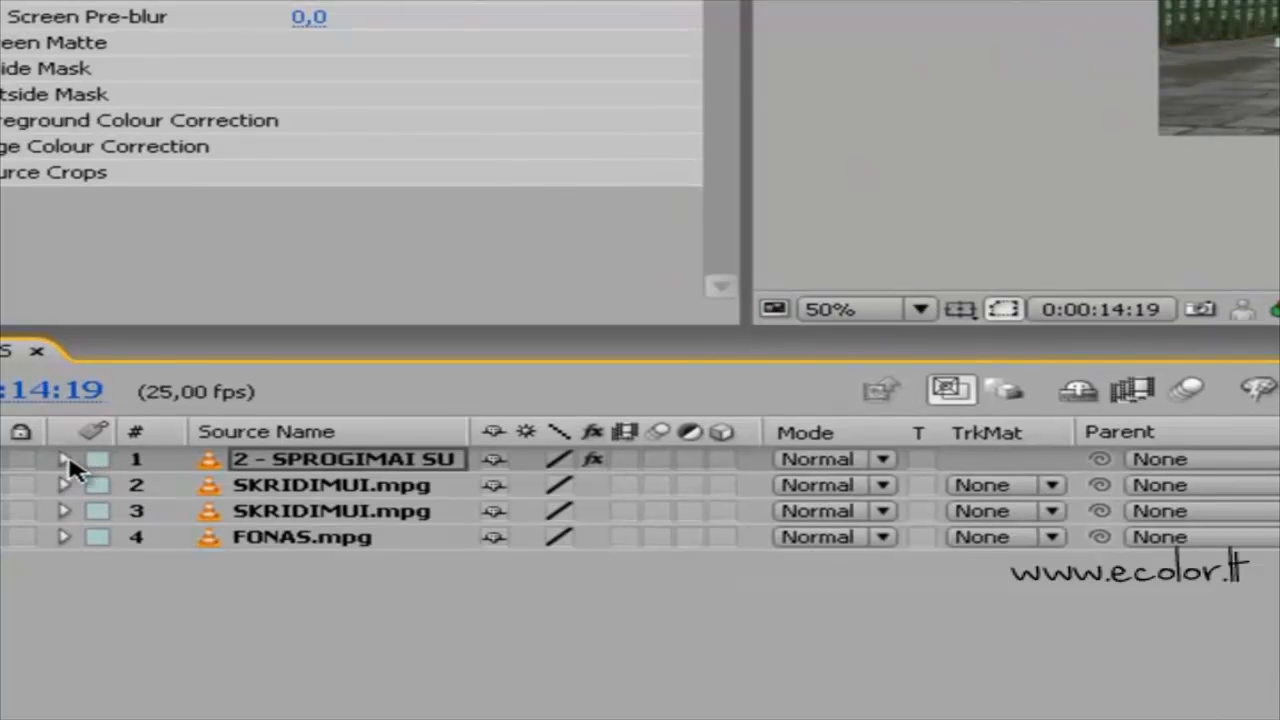
{"action": "left_click", "coordinate": [63, 460]}
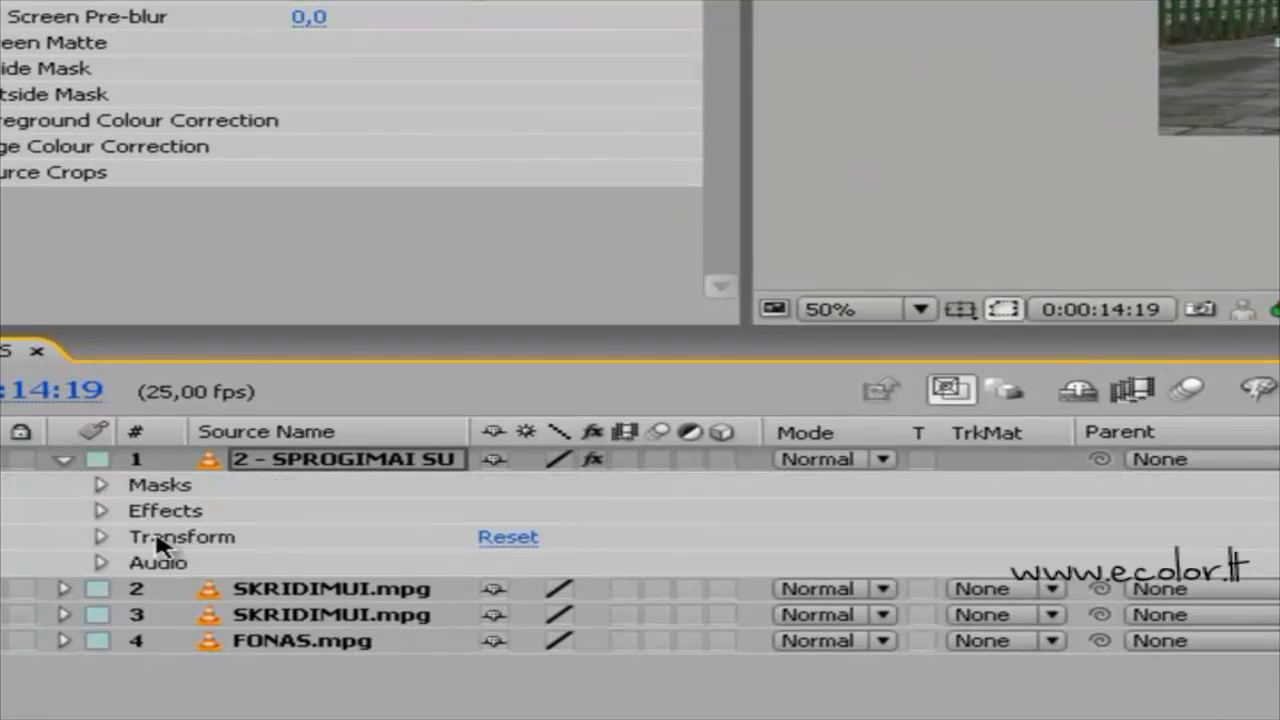
{"action": "left_click", "coordinate": [104, 536]}
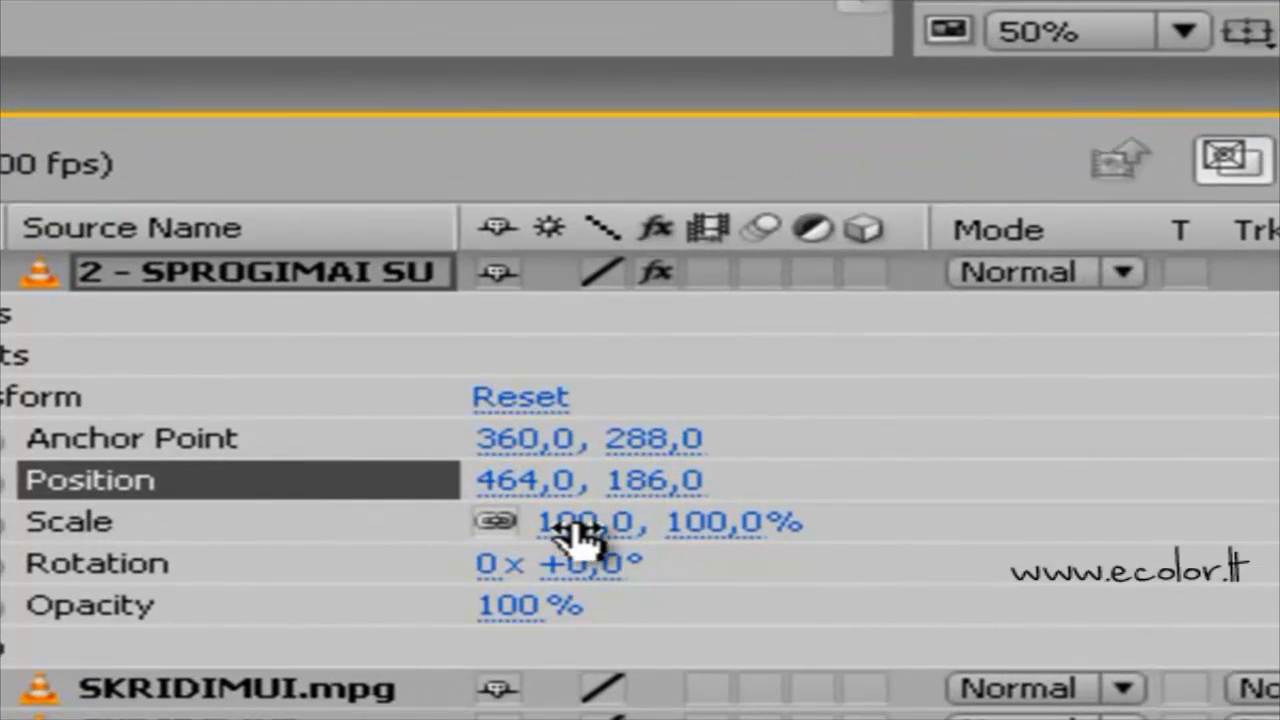
{"action": "left_click_drag", "start_coordinate": [580, 538], "coordinate": [693, 536]}
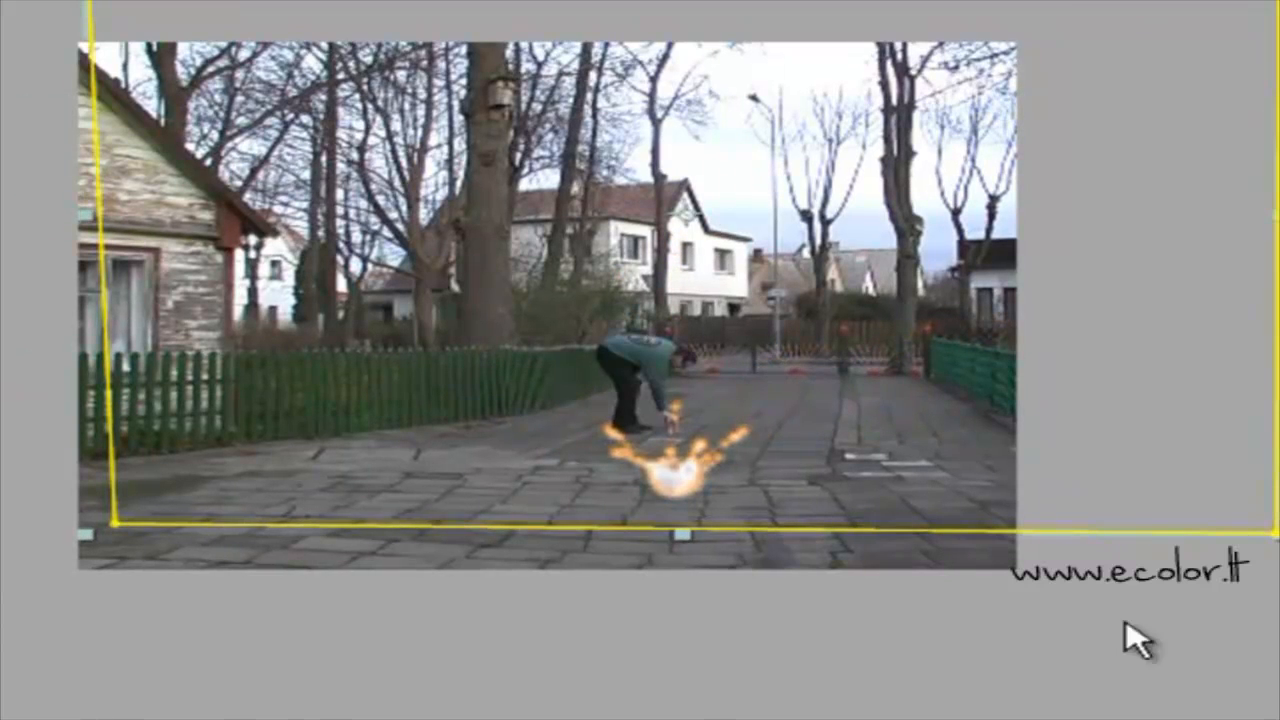
{"action": "left_click_drag", "start_coordinate": [885, 378], "coordinate": [879, 317]}
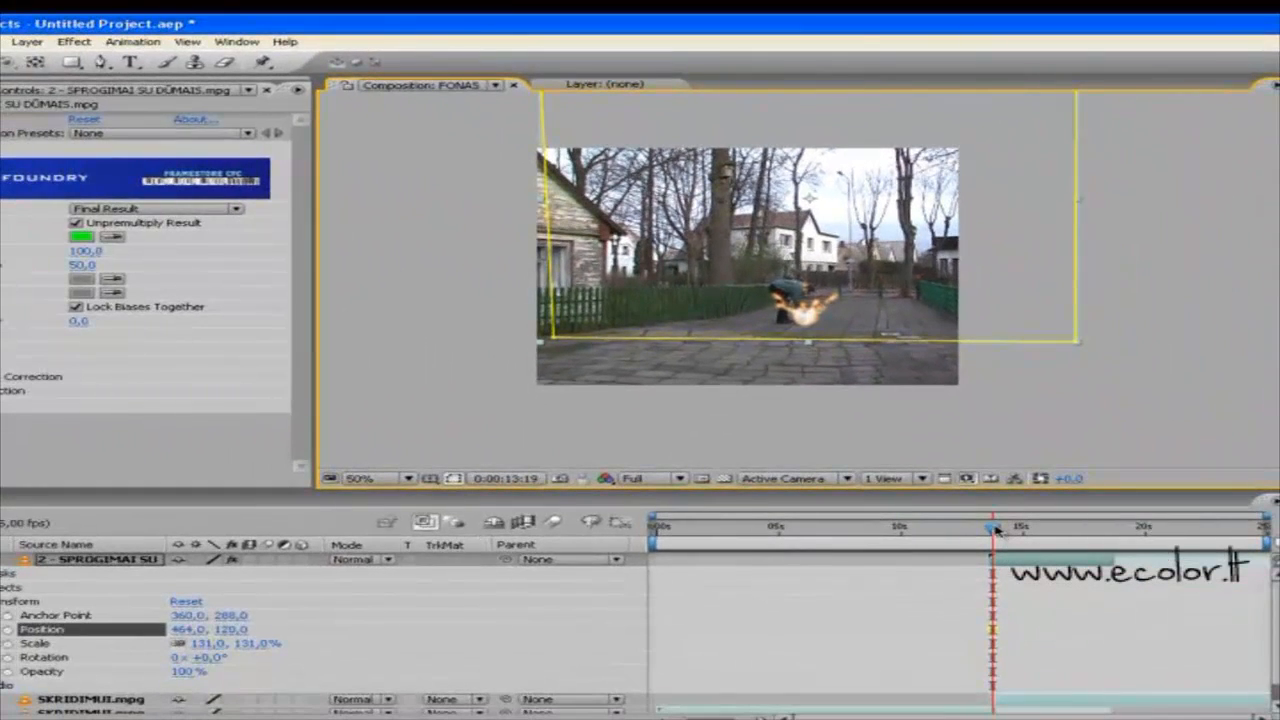
Scrub through the blast and the man's flight between 0:00:13:15 and 0:00:14:11 to check their timing, stopping at 0:00:14:01.
{"action": "left_click_drag", "start_coordinate": [997, 530], "coordinate": [993, 543]}
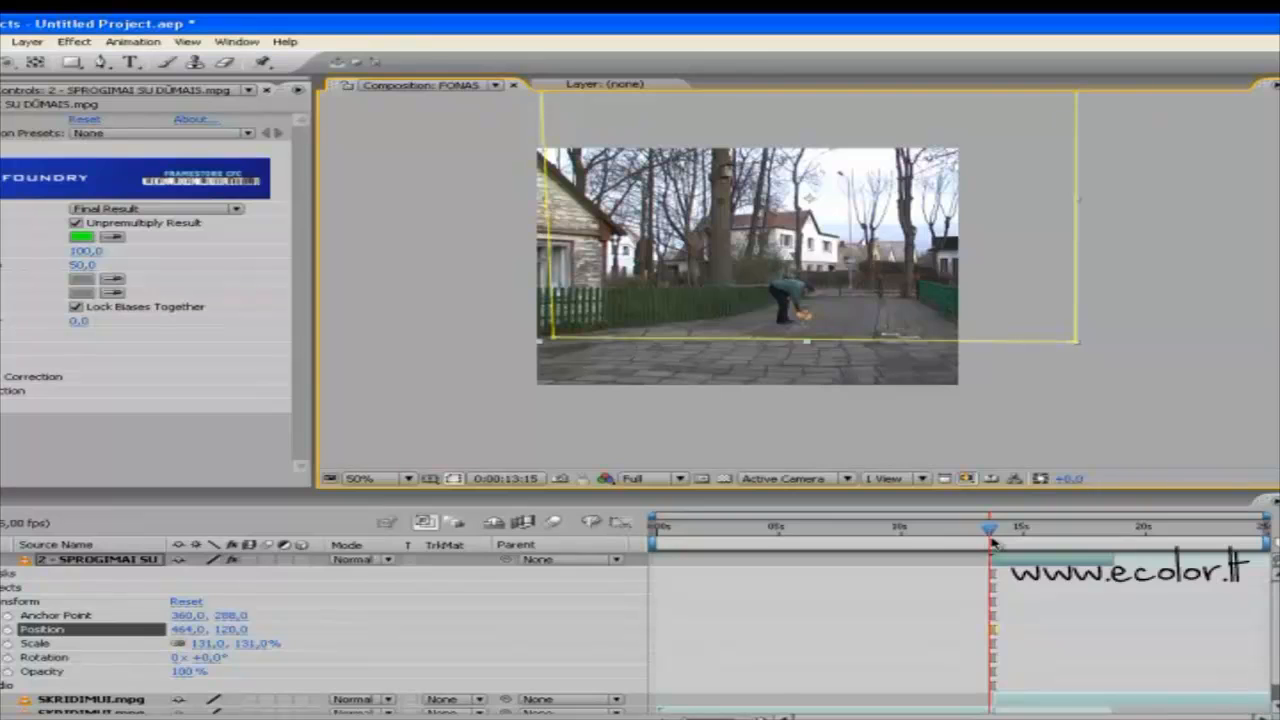
{"action": "left_click_drag", "start_coordinate": [992, 542], "coordinate": [1000, 543]}
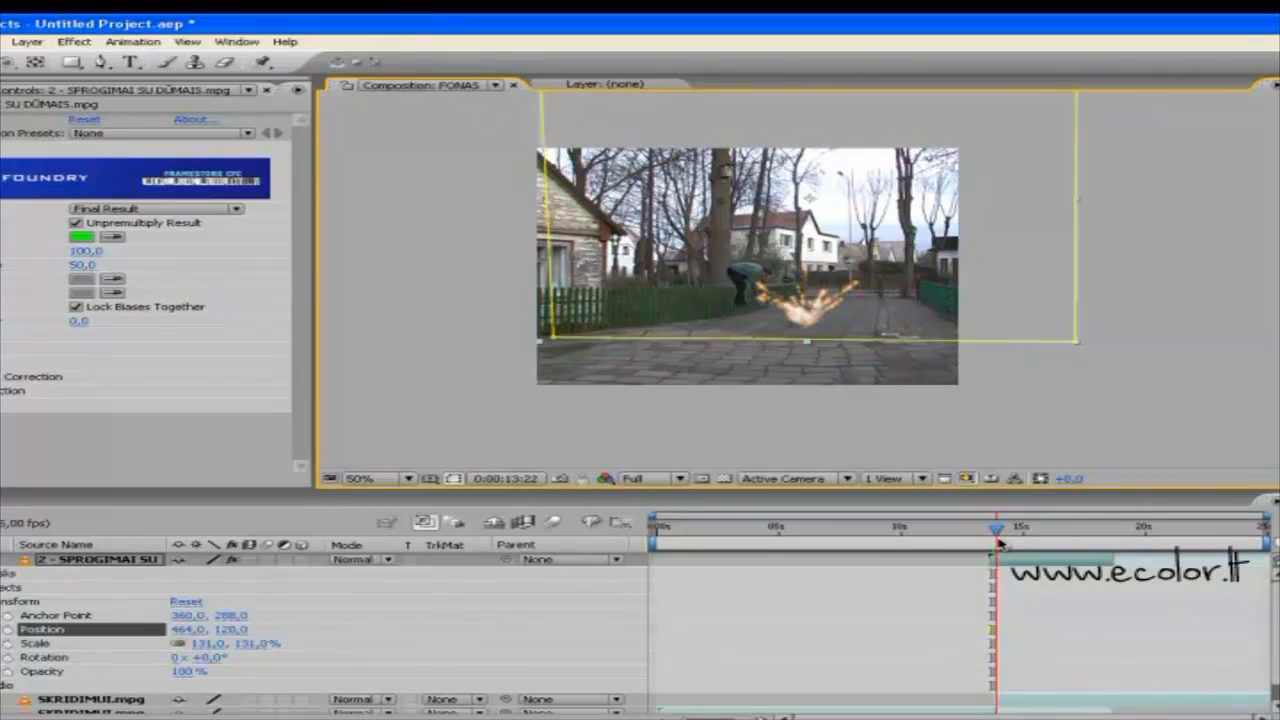
{"action": "mouse_move", "coordinate": [999, 541]}
{"action": "left_mouse_down"}
{"action": "mouse_move", "coordinate": [1013, 553]}
{"action": "mouse_move", "coordinate": [964, 552]}
{"action": "mouse_move", "coordinate": [1018, 563]}
{"action": "mouse_move", "coordinate": [982, 569]}
{"action": "mouse_move", "coordinate": [1010, 563]}
{"action": "left_mouse_up"}
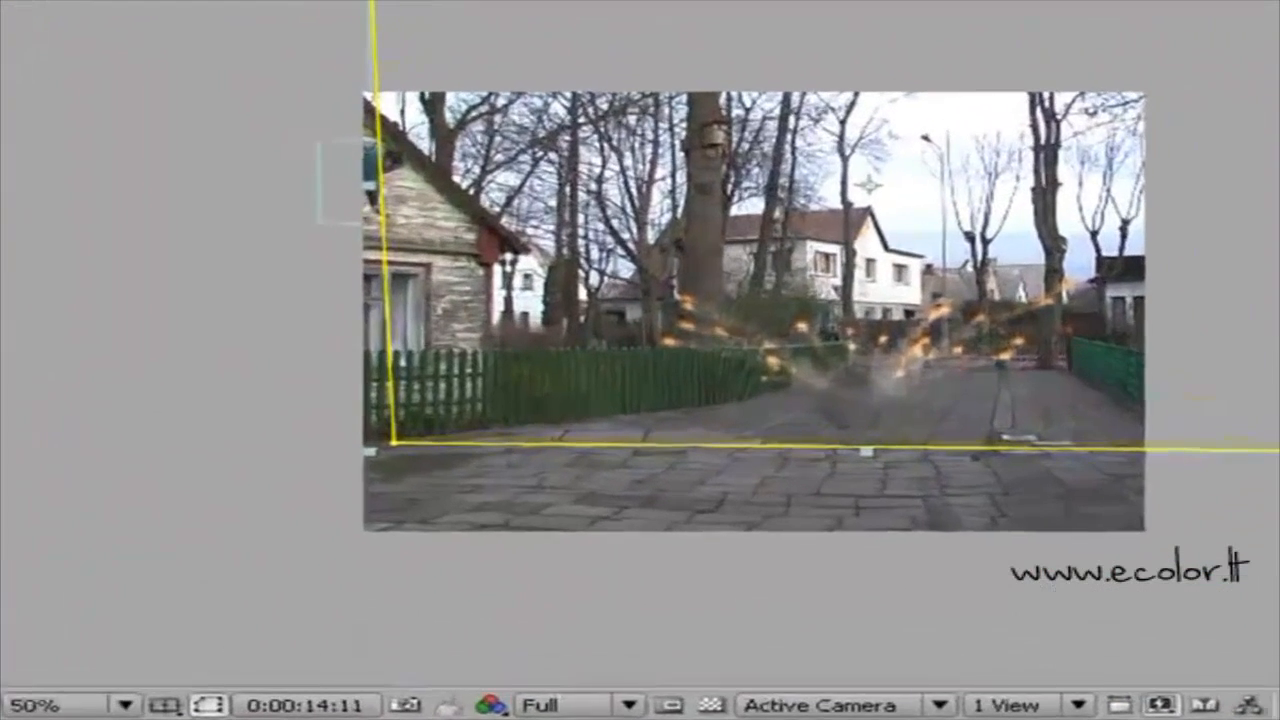
{"action": "left_click_drag", "start_coordinate": [1220, 719], "coordinate": [1200, 719]}
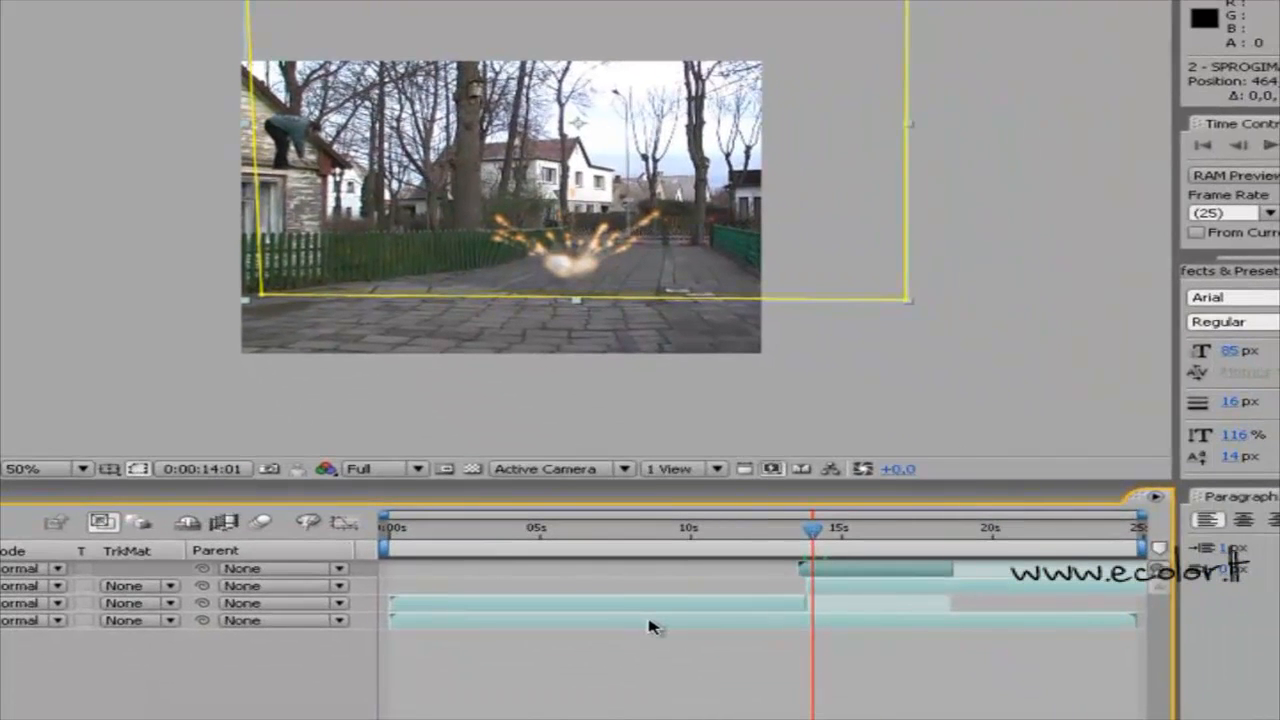
Duplicate the FONAS.mpg background layer and move the copy to the top of the layer stack.
{"action": "left_click", "coordinate": [649, 624]}
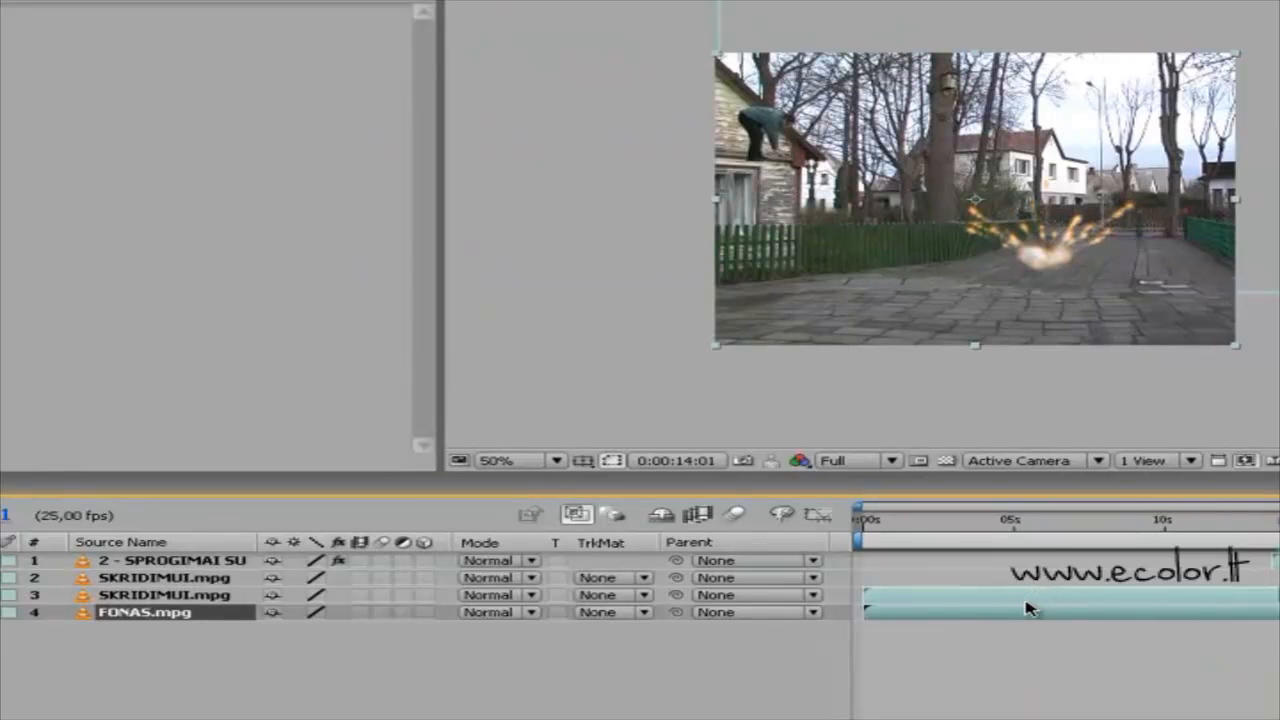
{"action": "key", "text": "ctrl+d"}
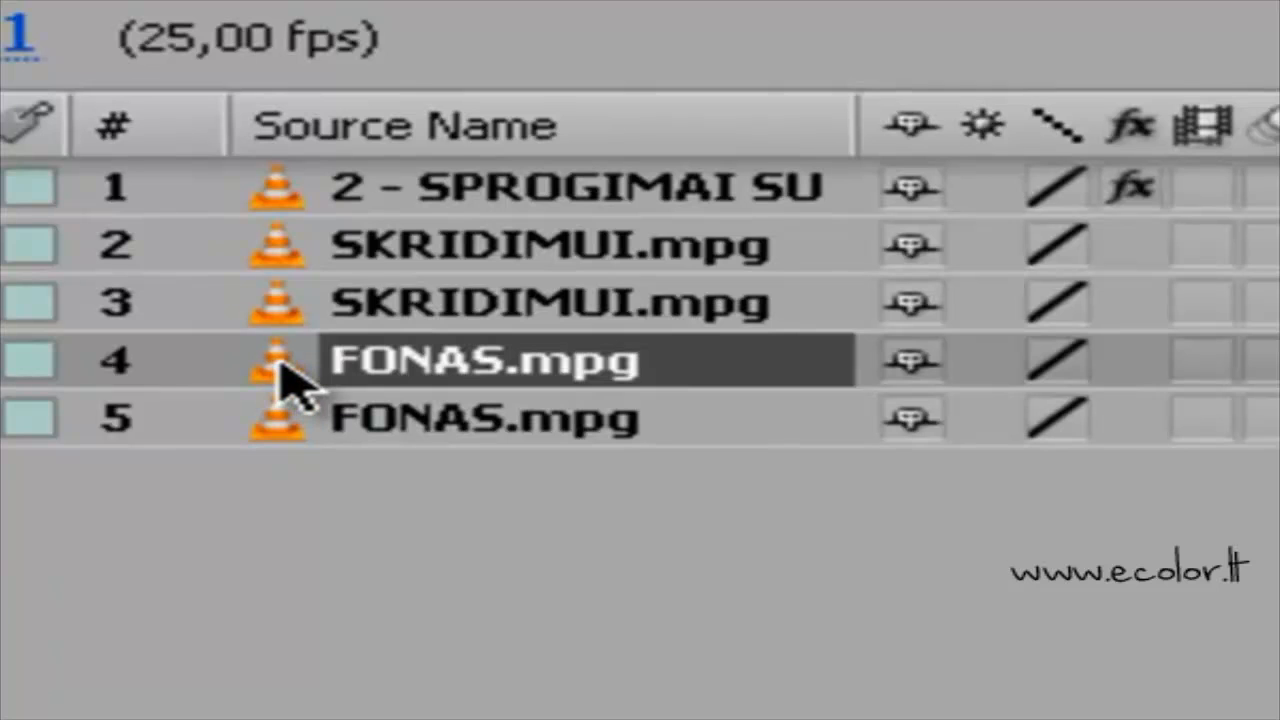
{"action": "left_click_drag", "start_coordinate": [278, 362], "coordinate": [281, 182]}
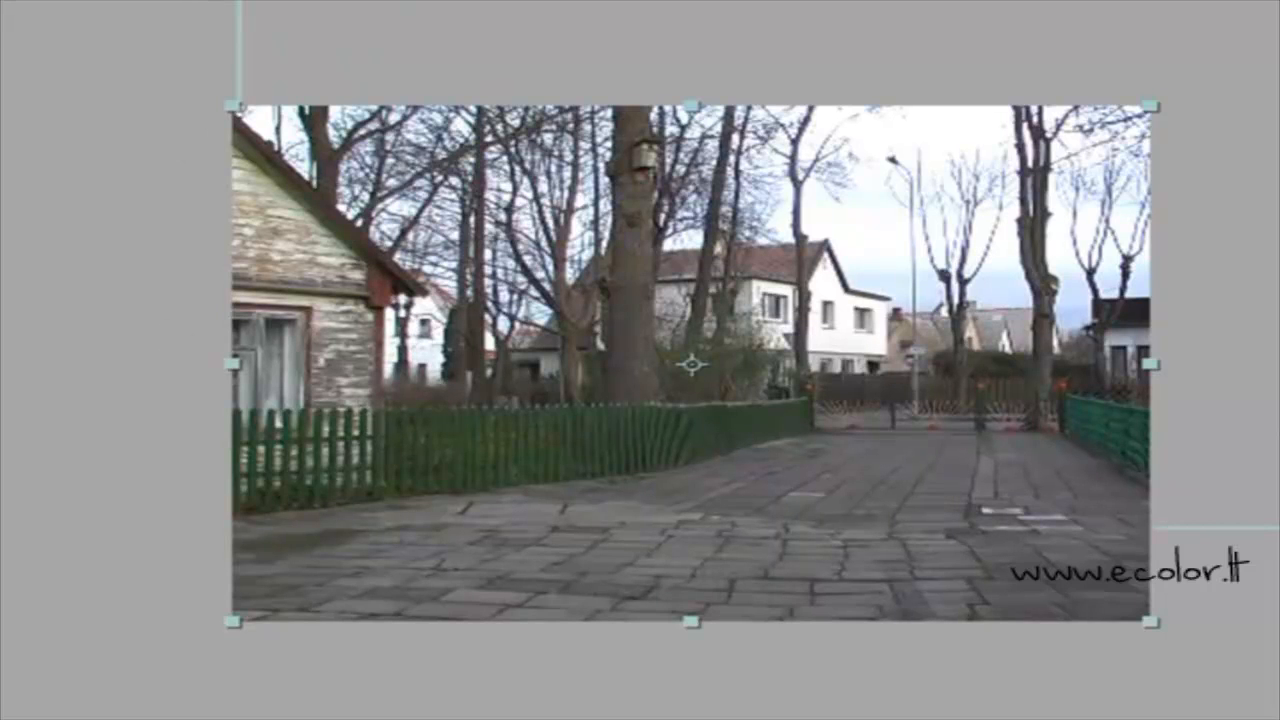
Draw a closed Pen mask on the top FONAS.mpg copy along the wooden house's roof edge, eave and wall, down to the fence.
{"action": "left_click", "coordinate": [200, 91]}
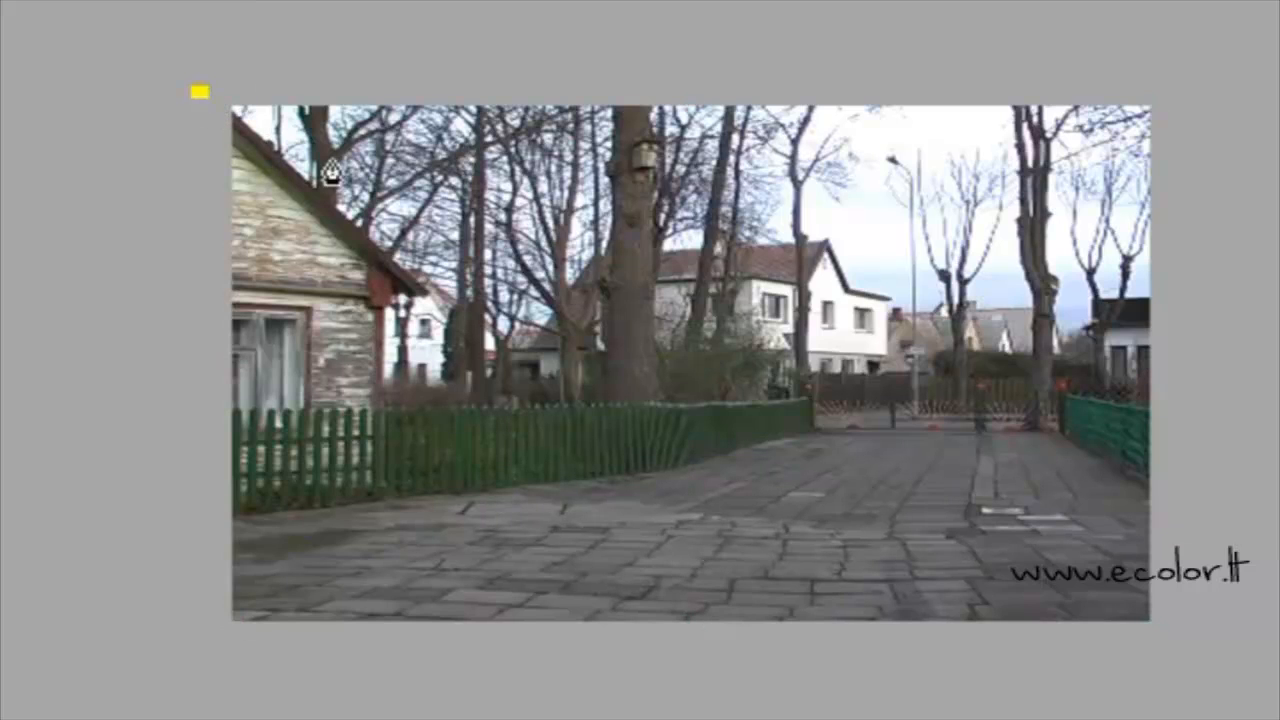
{"action": "left_click", "coordinate": [429, 290]}
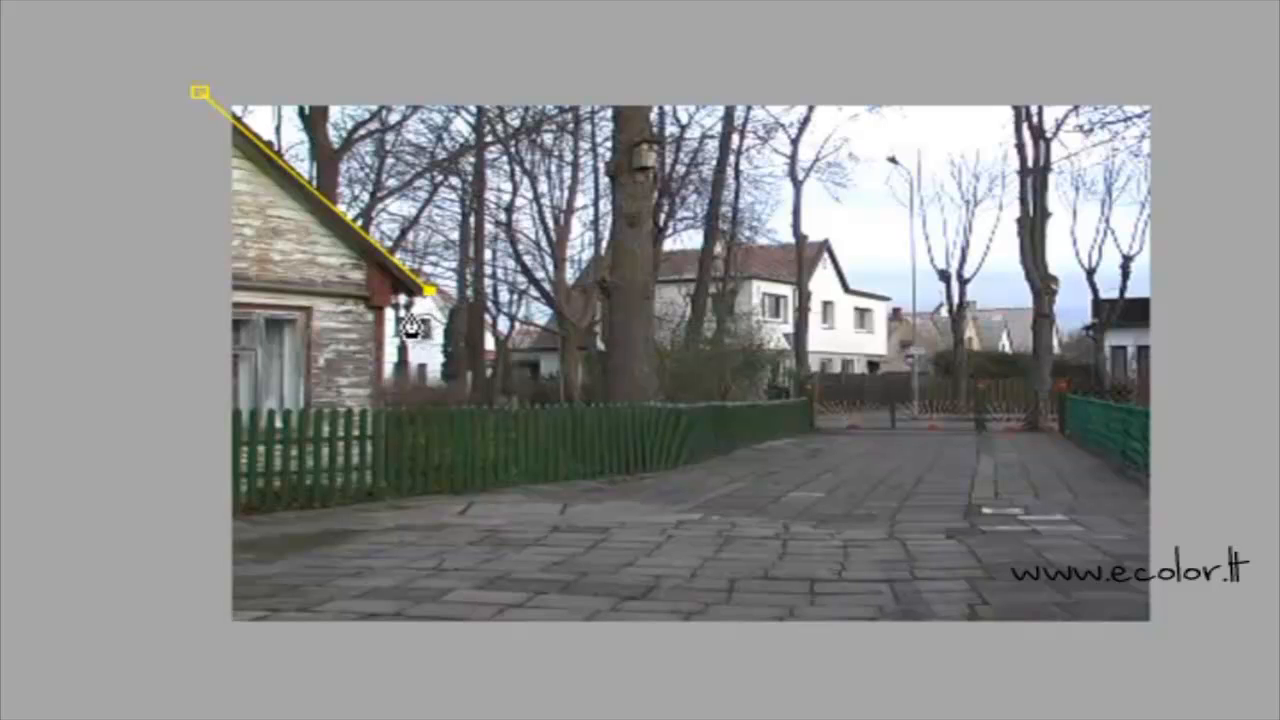
{"action": "left_click", "coordinate": [392, 298]}
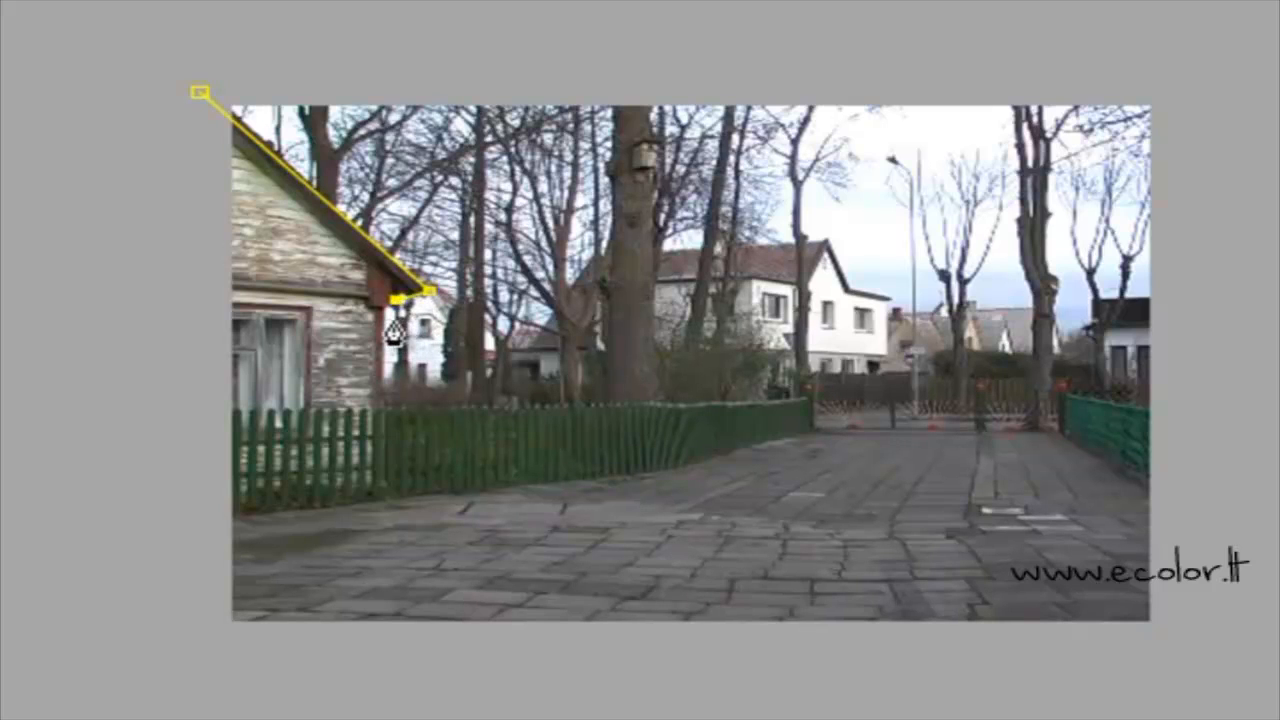
{"action": "scroll", "coordinate": [399, 328], "scroll_direction": "up", "scroll_amount": 1}
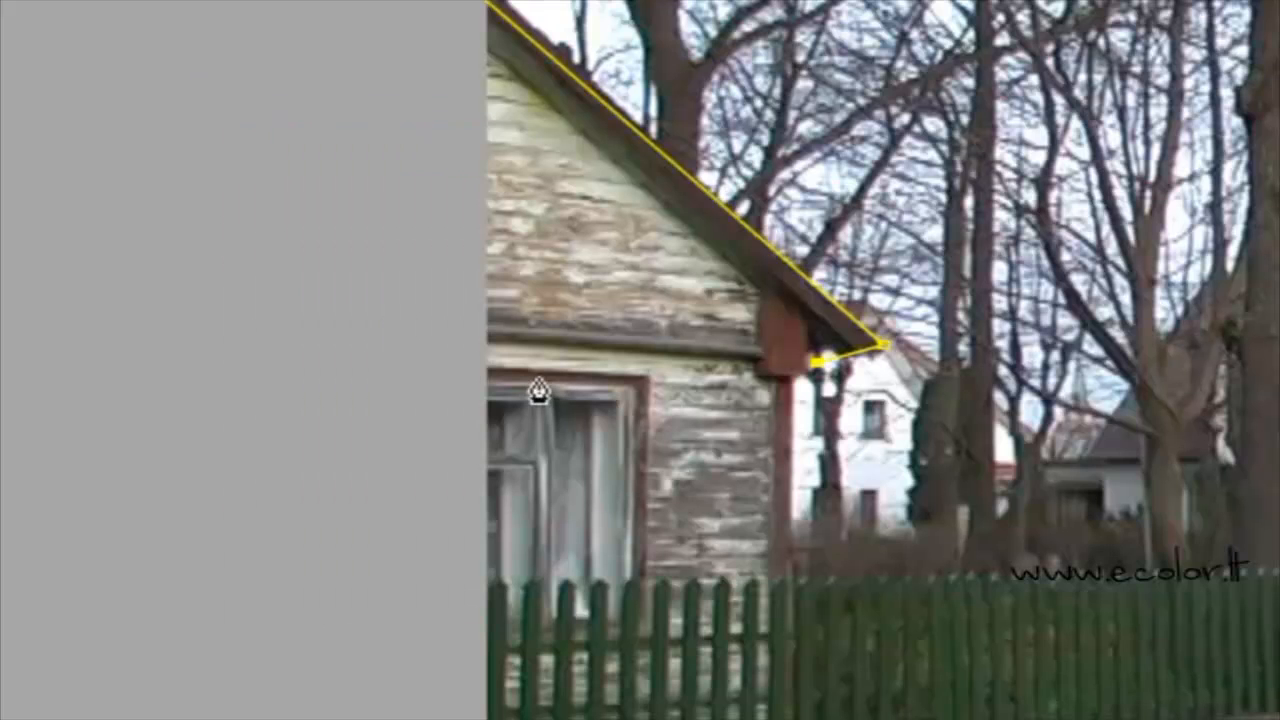
{"action": "left_click", "coordinate": [793, 380]}
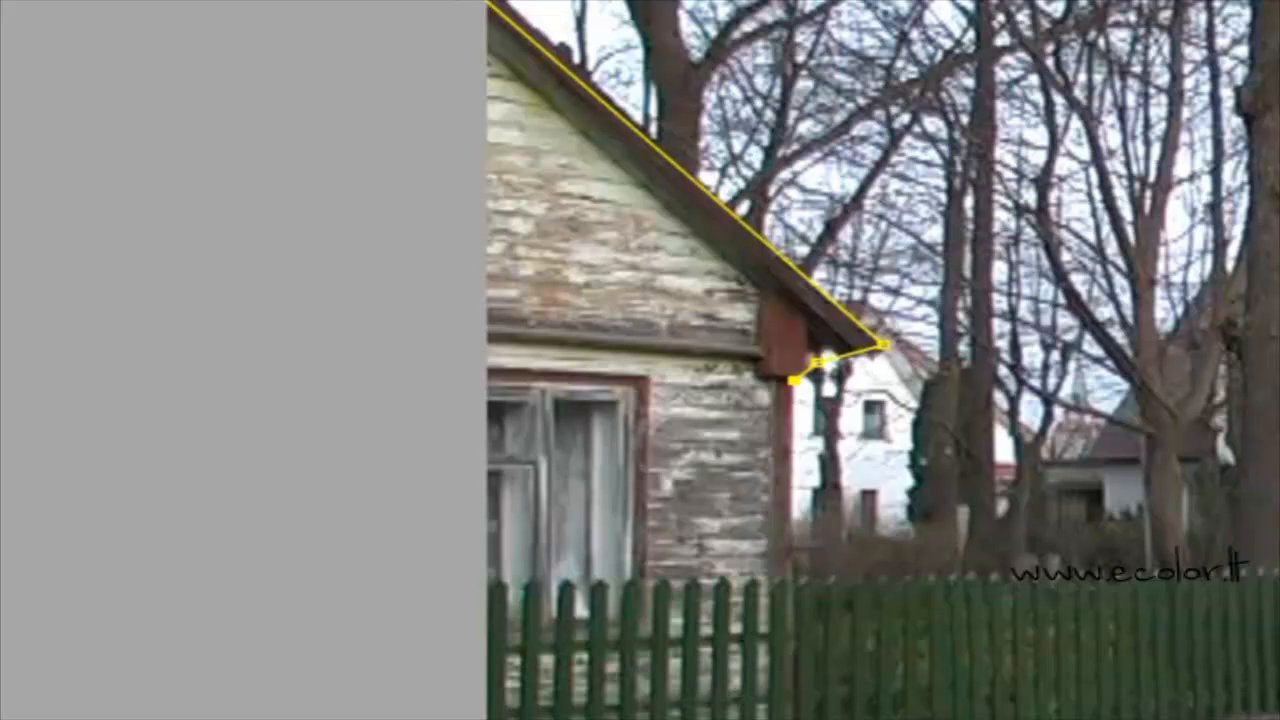
{"action": "left_click", "coordinate": [803, 718]}
{"action": "left_click", "coordinate": [421, 719]}
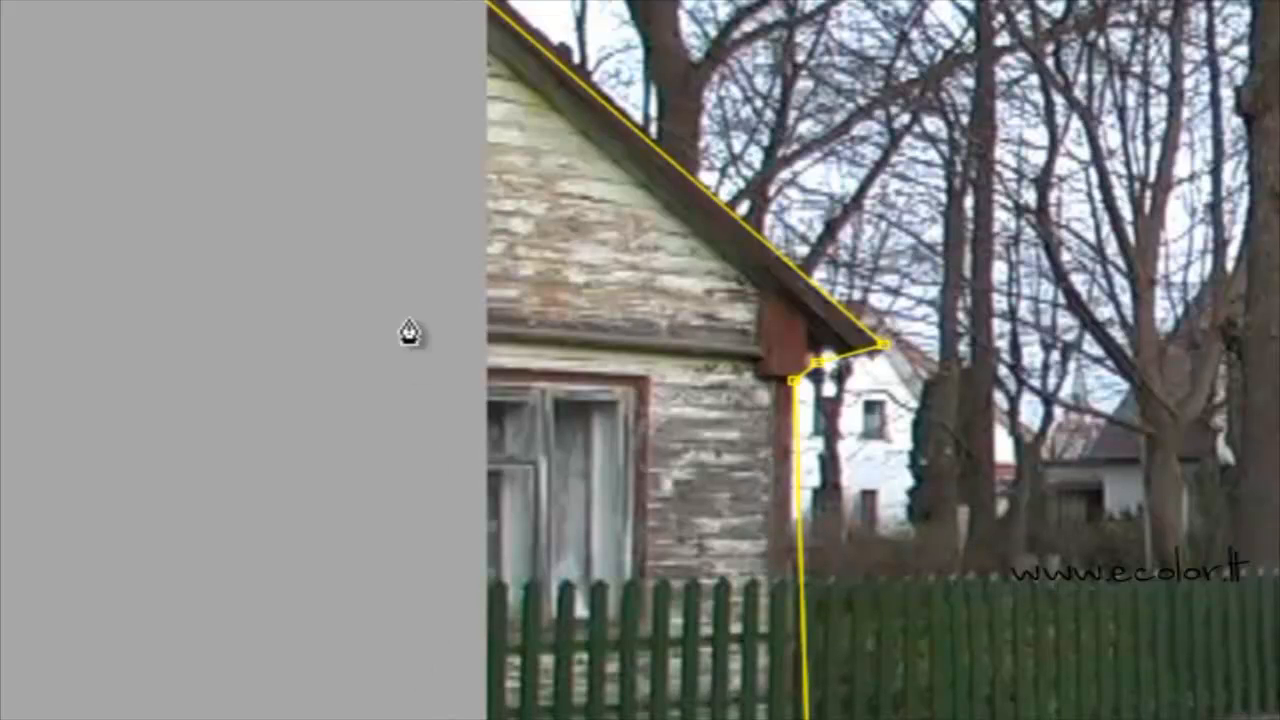
{"action": "key", "text": "ctrl+minus"}
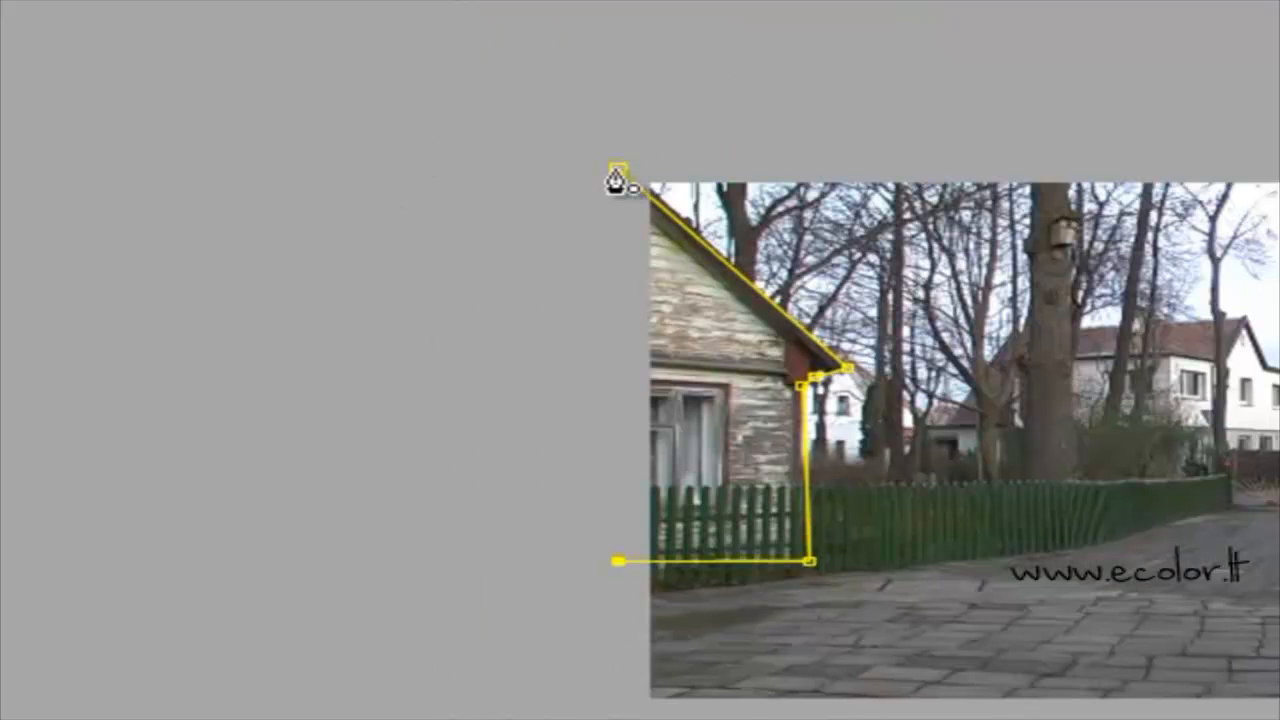
{"action": "left_click", "coordinate": [616, 166]}
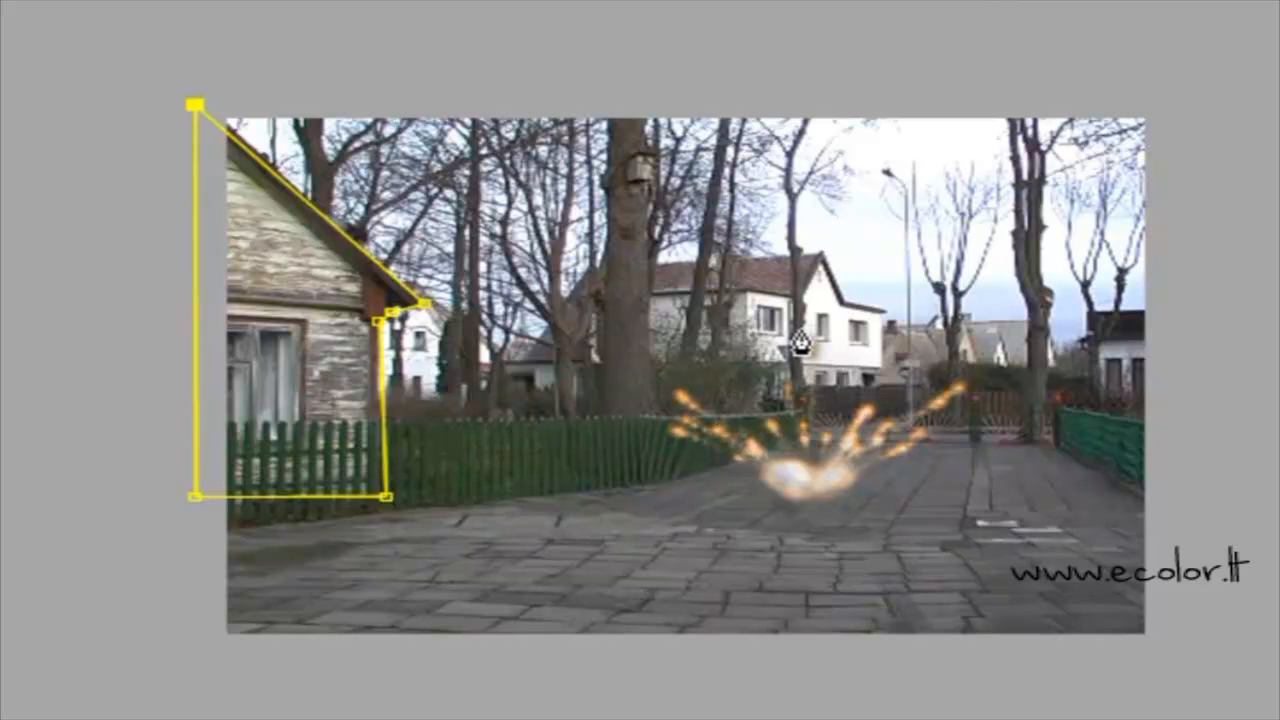
Trim the start of the masked FONAS.mpg copy to where the explosion layer begins.
{"action": "scroll", "coordinate": [797, 344], "scroll_direction": "up", "scroll_amount": 1}
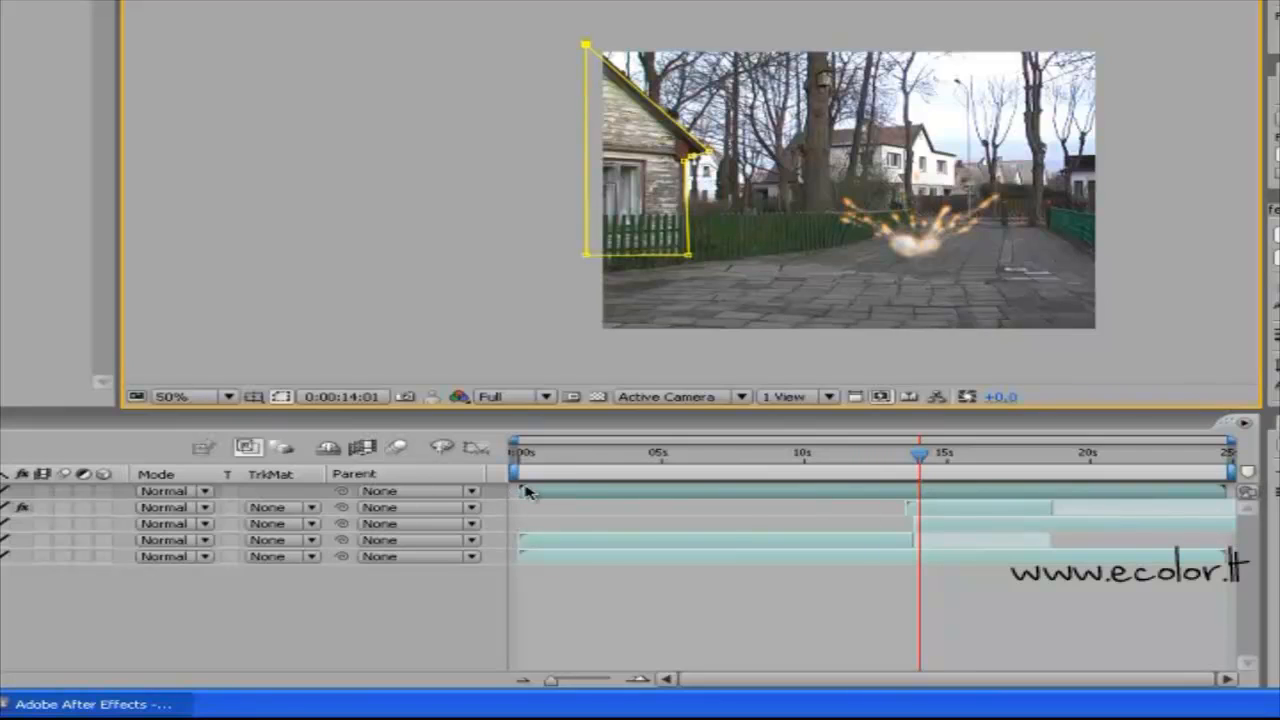
{"action": "left_click_drag", "start_coordinate": [520, 490], "coordinate": [851, 511]}
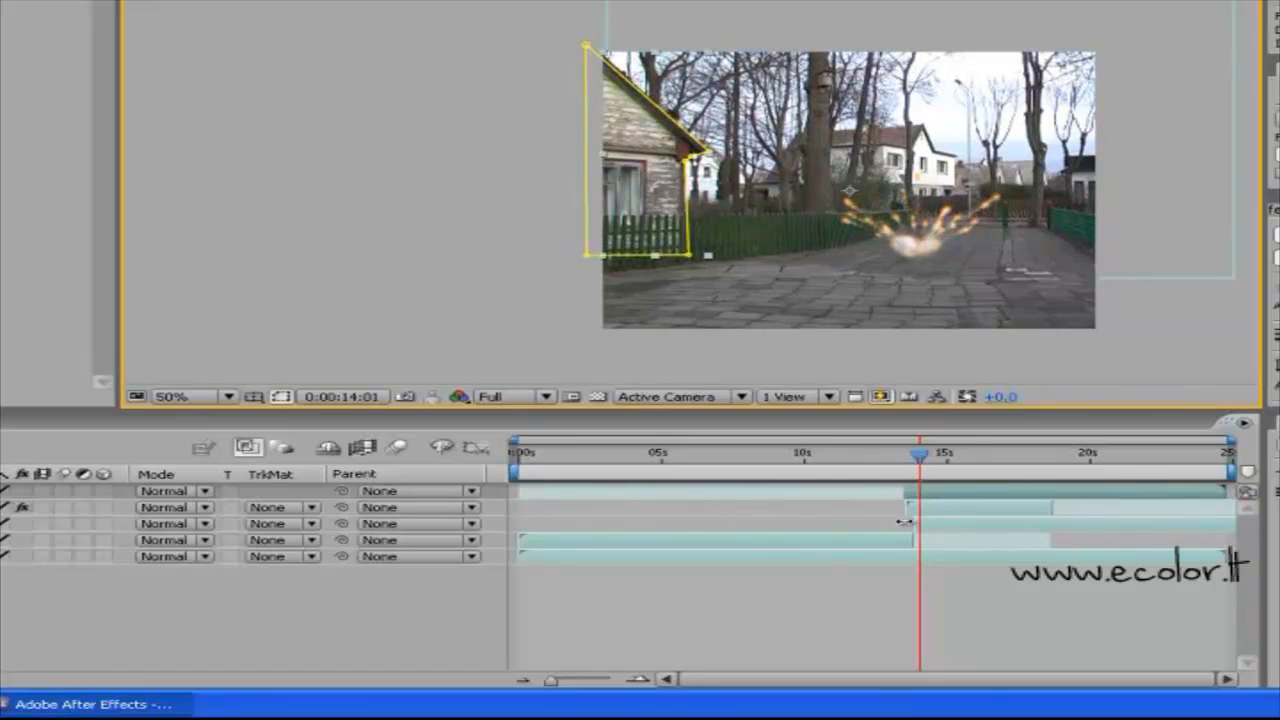
Play the composite from 0:00:13:15 through the blast to check the man's flight behind the masked house.
{"action": "left_click", "coordinate": [902, 508]}
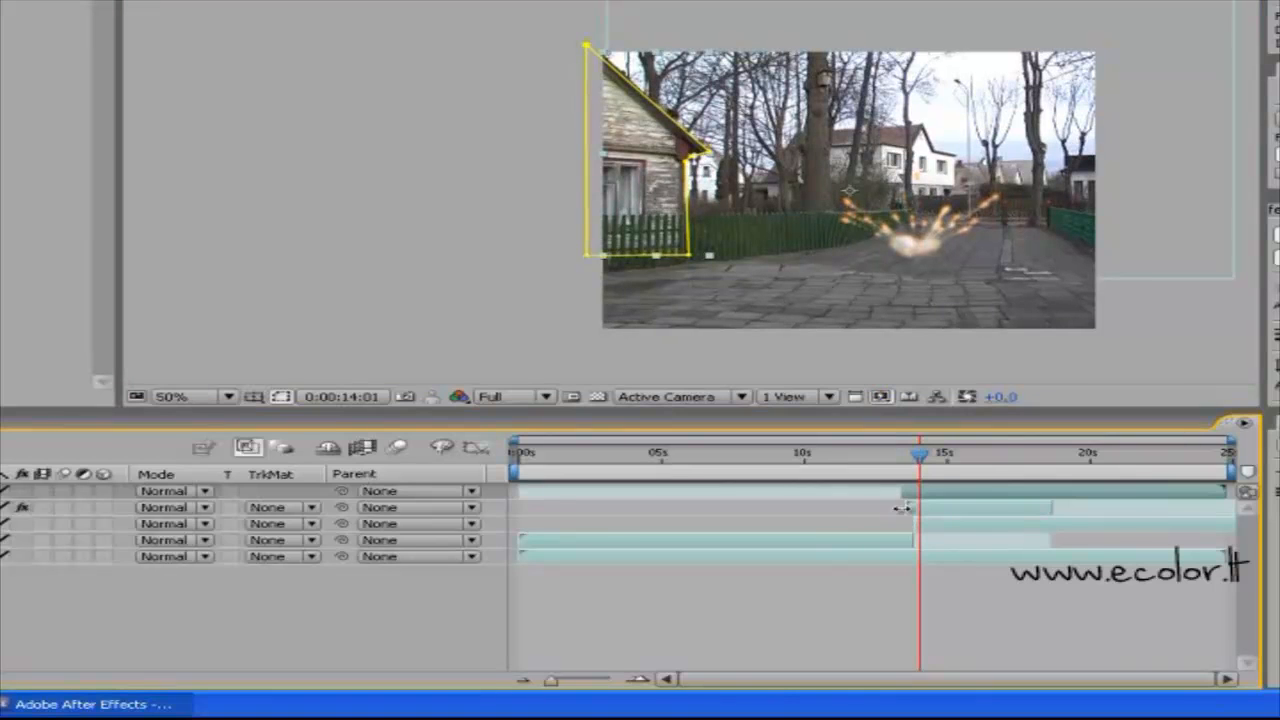
{"action": "mouse_move", "coordinate": [922, 459]}
{"action": "left_mouse_down"}
{"action": "mouse_move", "coordinate": [874, 480]}
{"action": "mouse_move", "coordinate": [926, 487]}
{"action": "mouse_move", "coordinate": [916, 462]}
{"action": "mouse_move", "coordinate": [928, 474]}
{"action": "left_mouse_up"}
{"action": "left_click", "coordinate": [898, 560]}
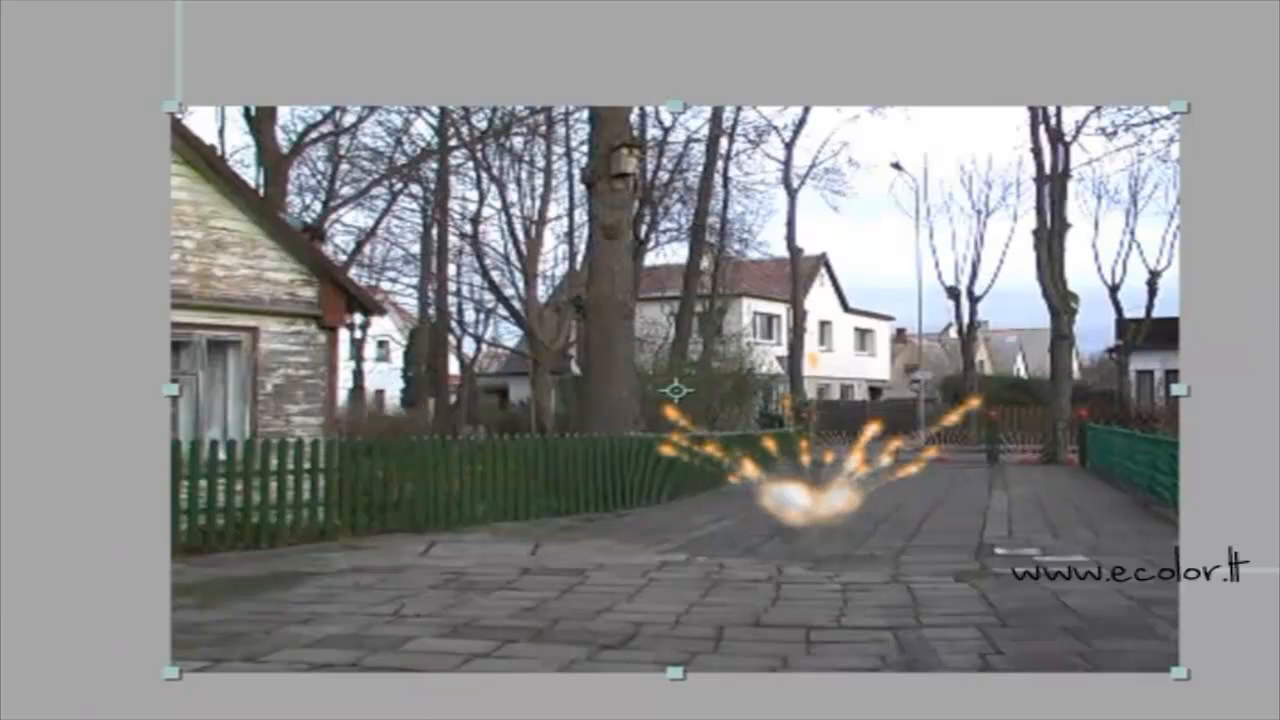
{"action": "left_click_drag", "start_coordinate": [637, 516], "coordinate": [549, 572]}
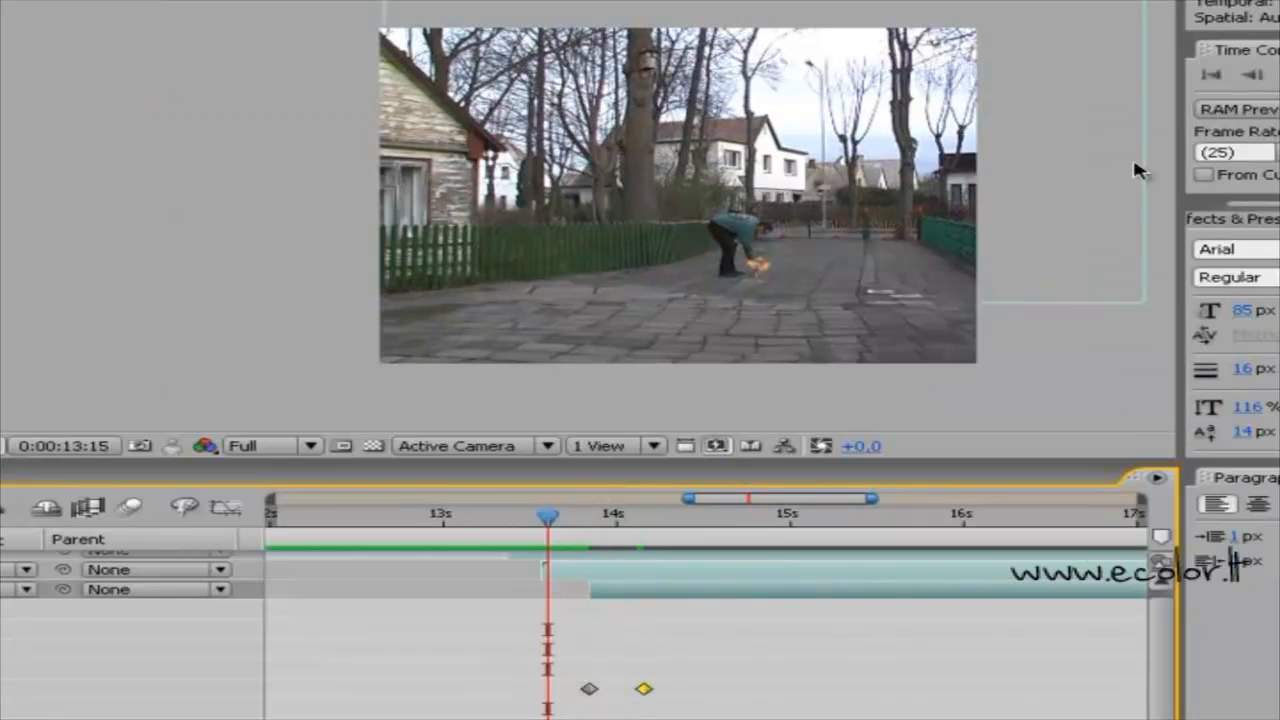
{"action": "left_click", "coordinate": [1278, 75]}
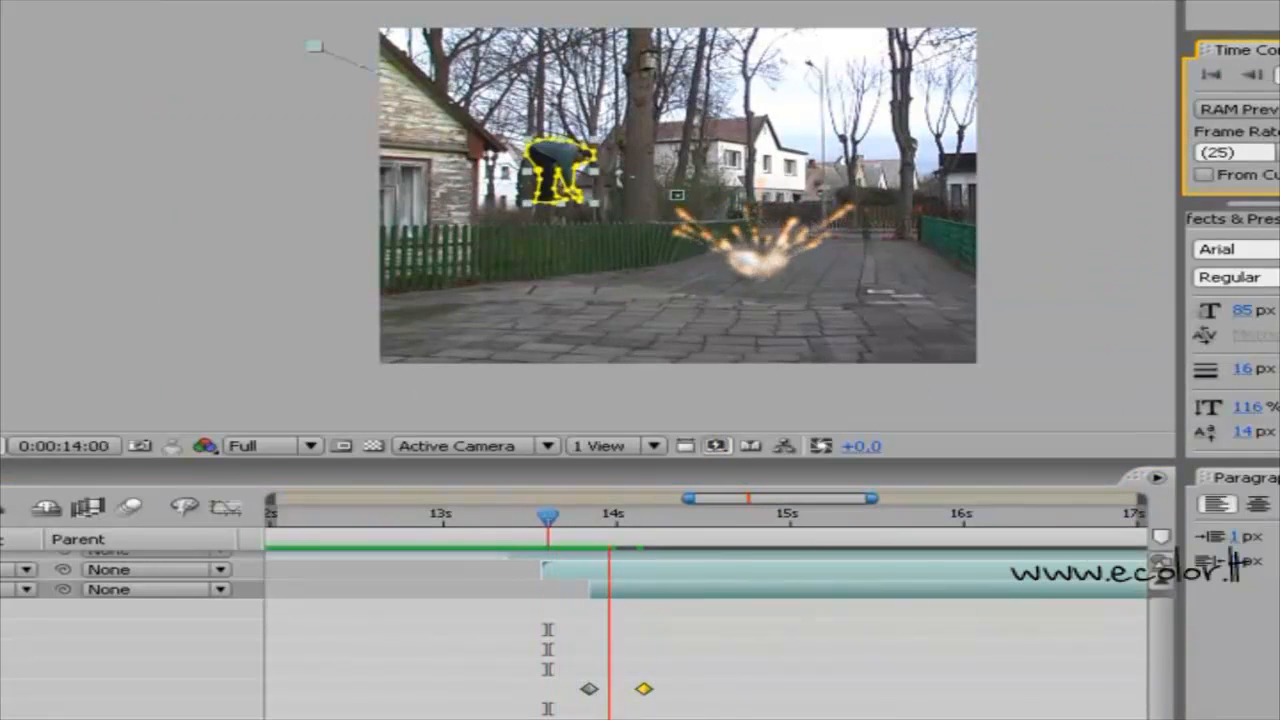
{"action": "left_click", "coordinate": [1278, 75]}
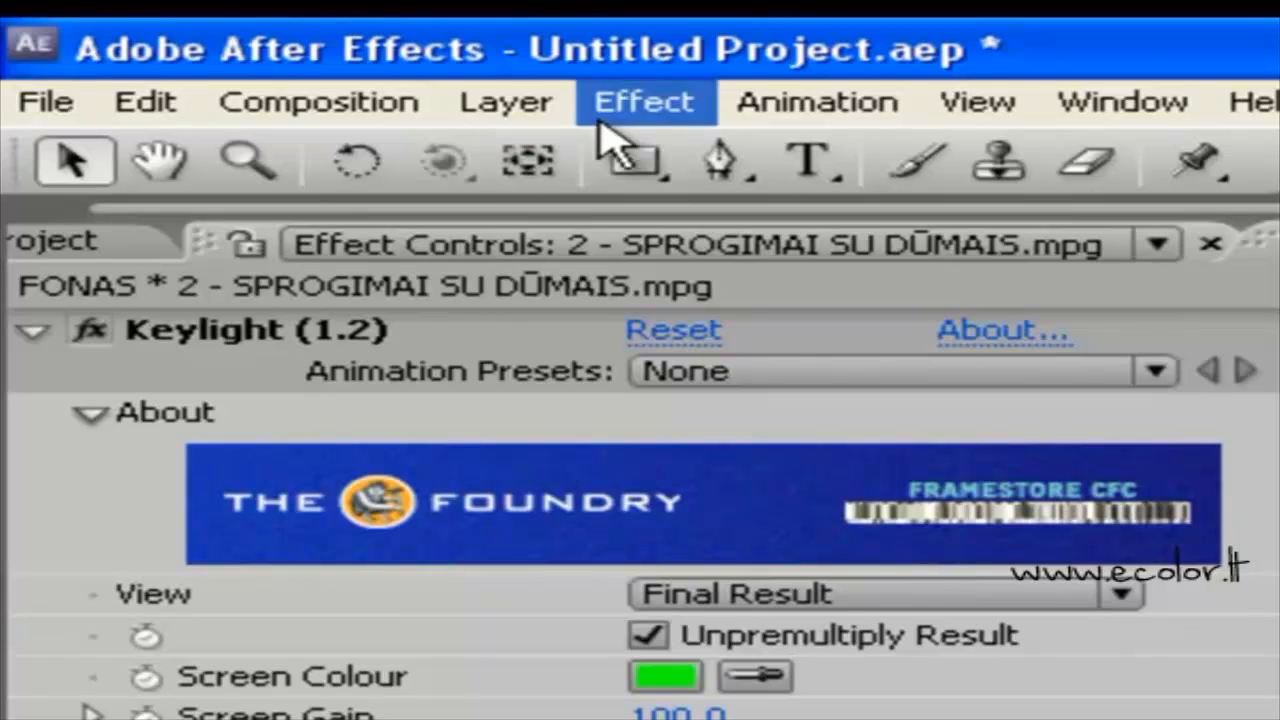
Time-stretch the SPROGIMAI SU DŪMAIS.mpg explosion layer with a stretch factor of 50%.
{"action": "left_click", "coordinate": [521, 101]}
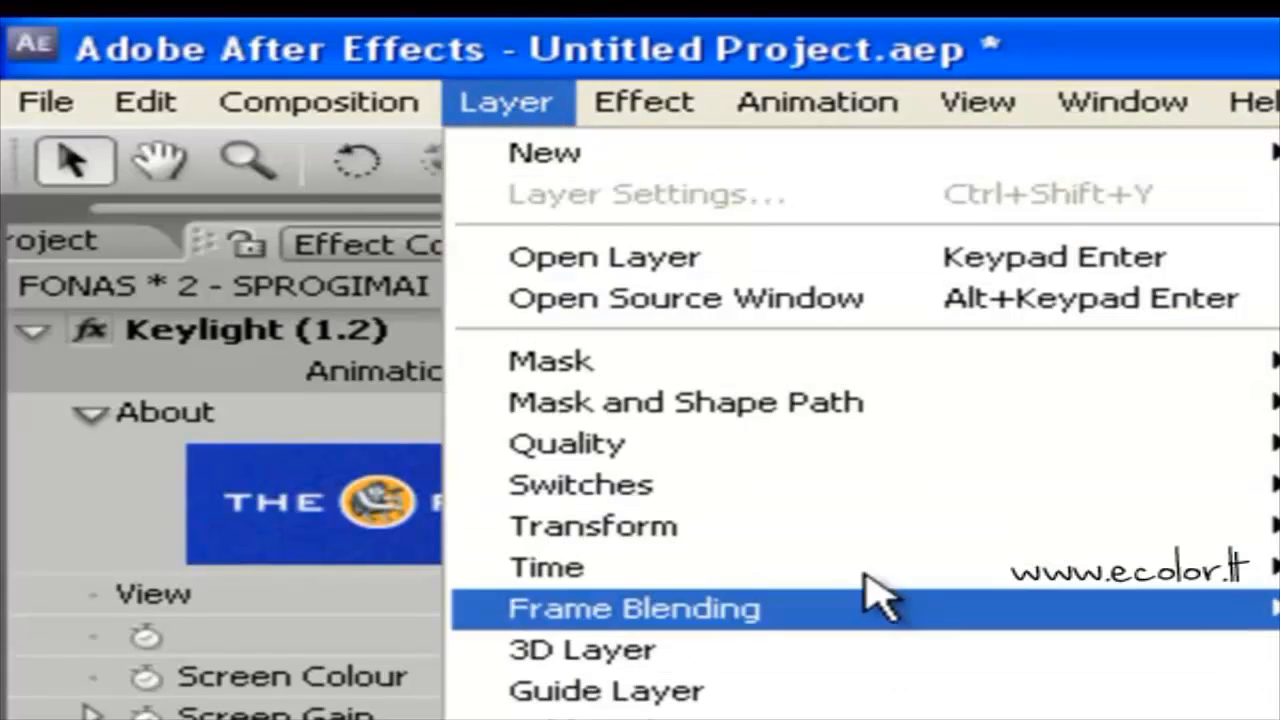
{"action": "mouse_move", "coordinate": [936, 575]}
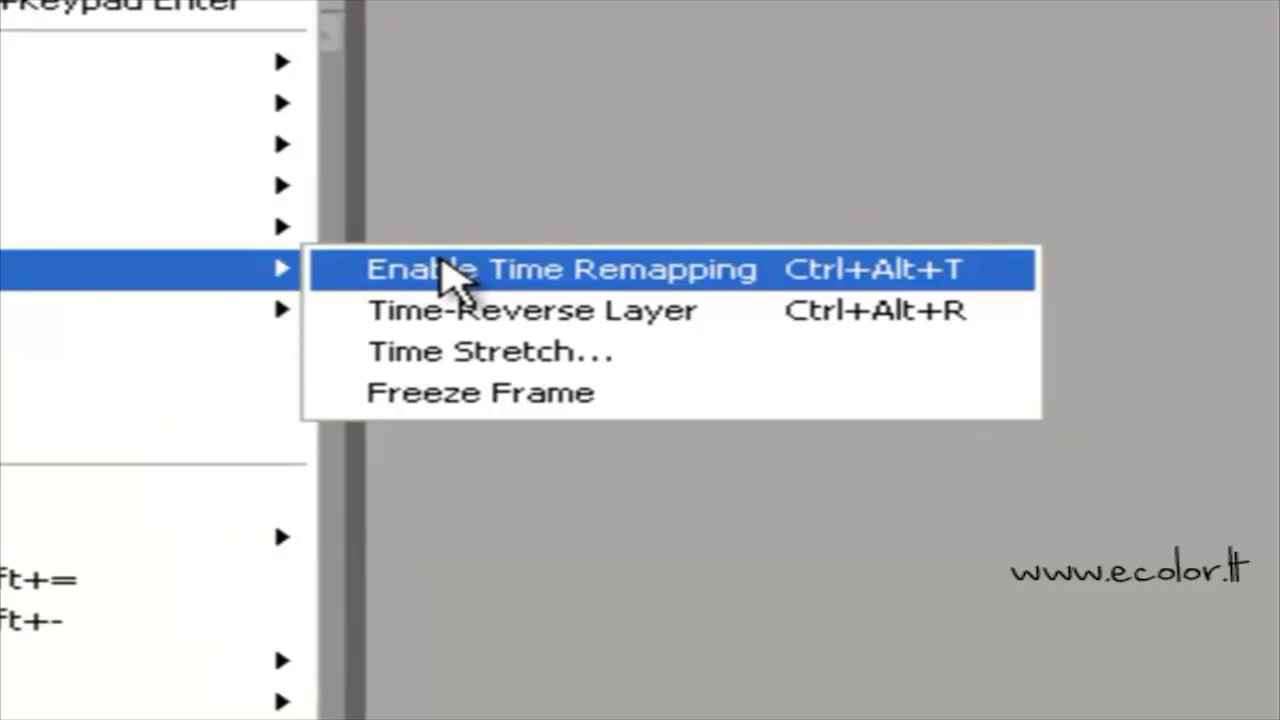
{"action": "left_click", "coordinate": [445, 355]}
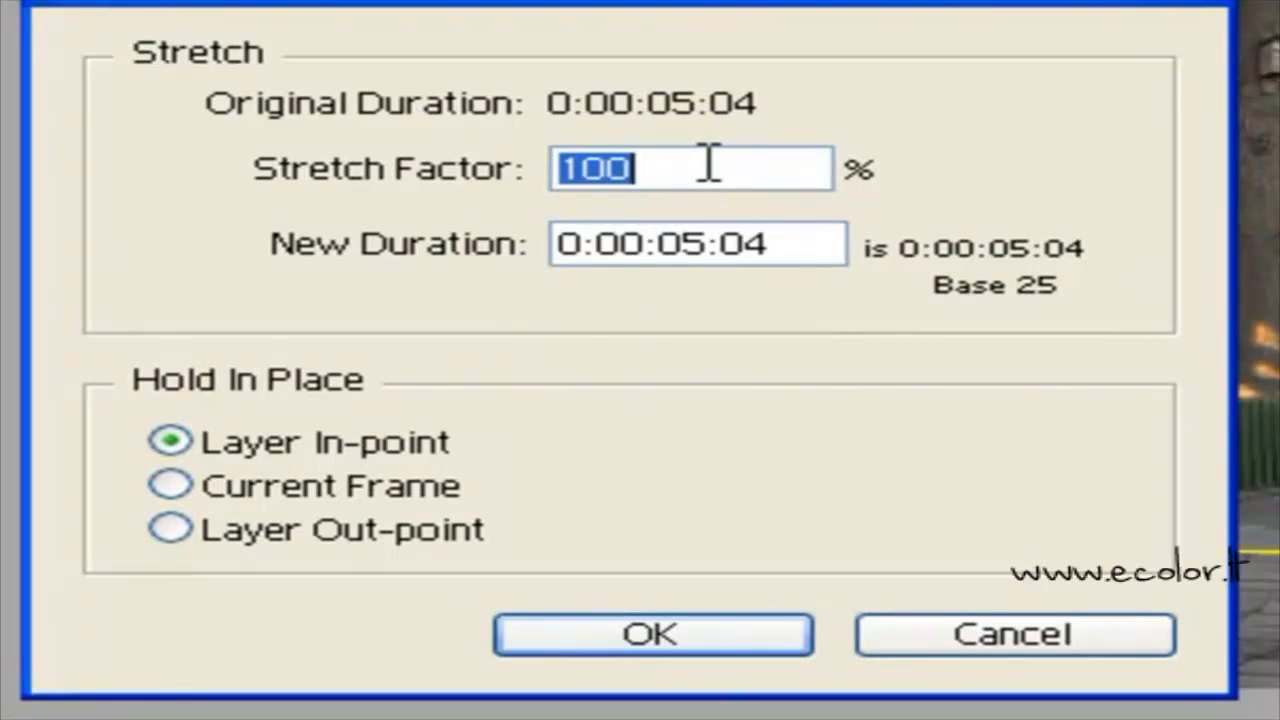
{"action": "type", "text": "50"}
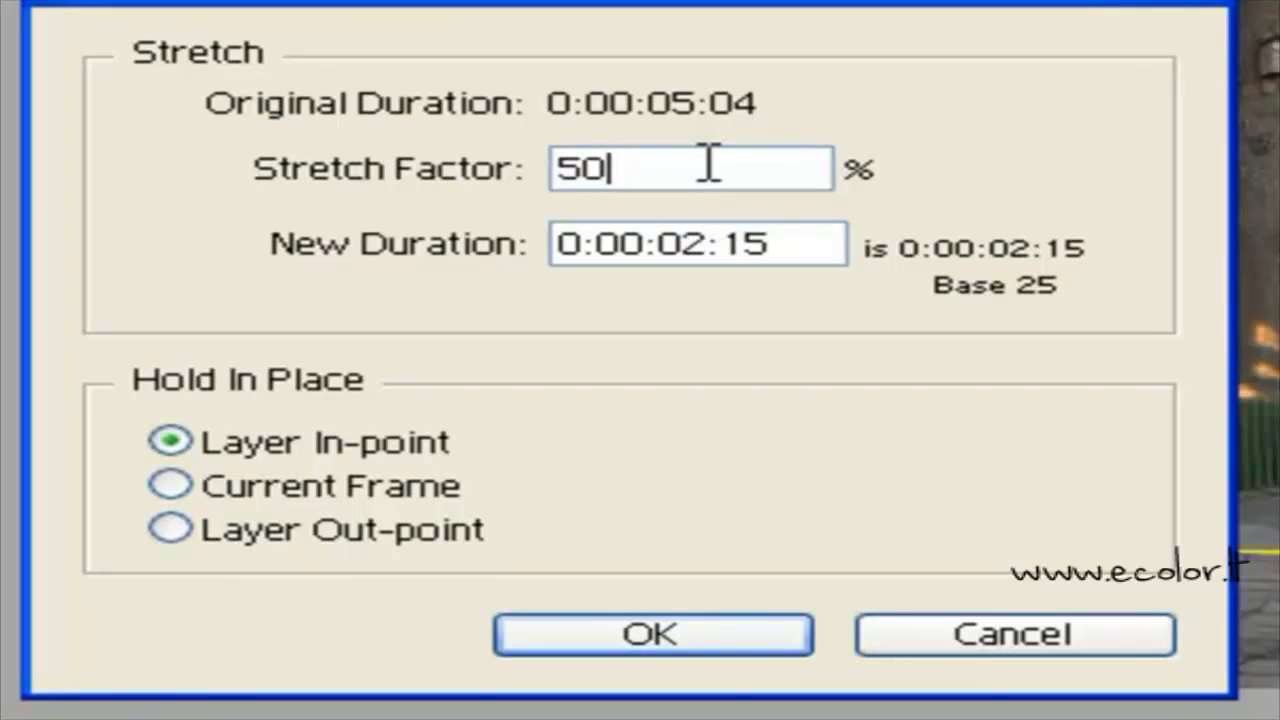
{"action": "left_click", "coordinate": [714, 645]}
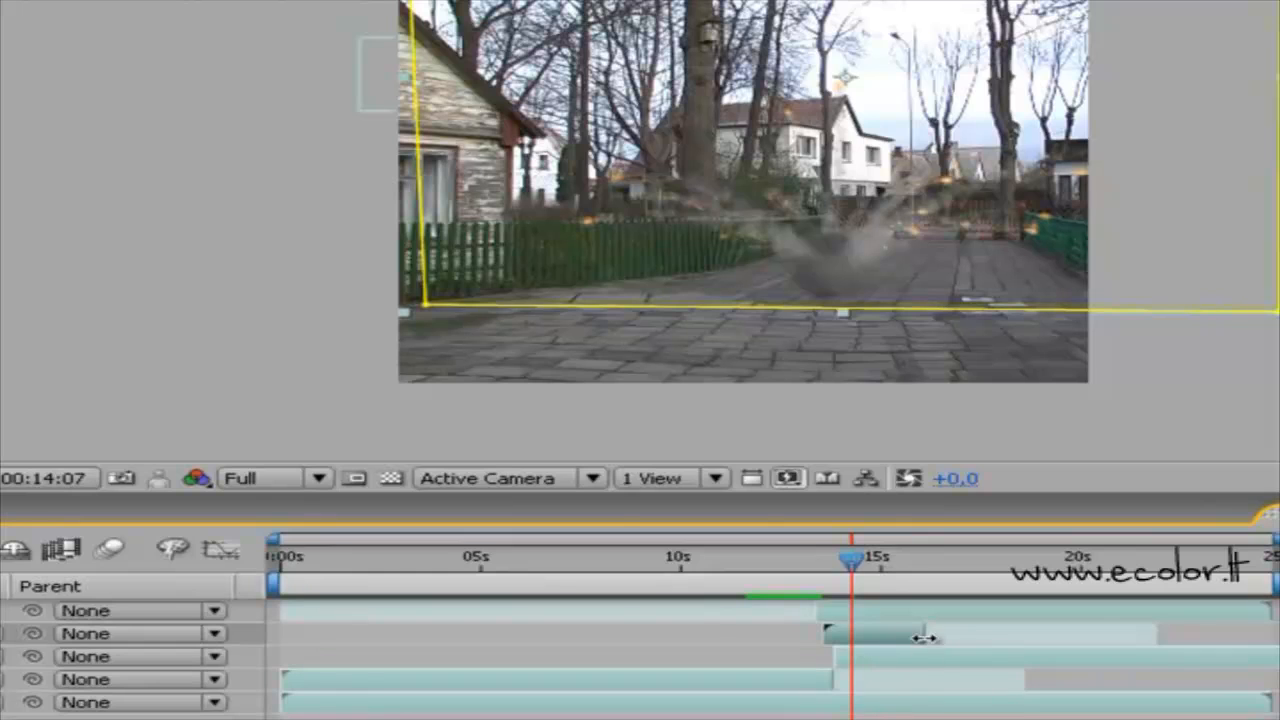
Play the composite from 0:00:13:01 to judge the speed of the time-stretched explosion.
{"action": "left_click_drag", "start_coordinate": [851, 562], "coordinate": [803, 562]}
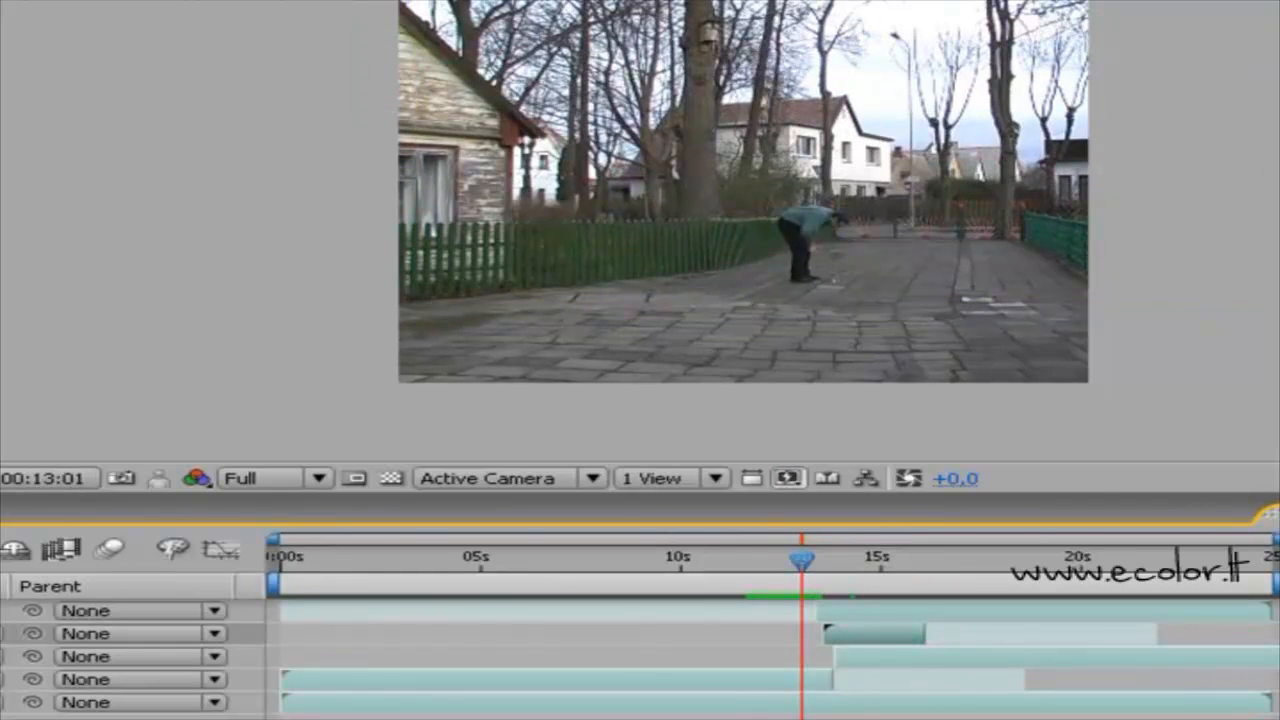
{"action": "key", "text": "space"}
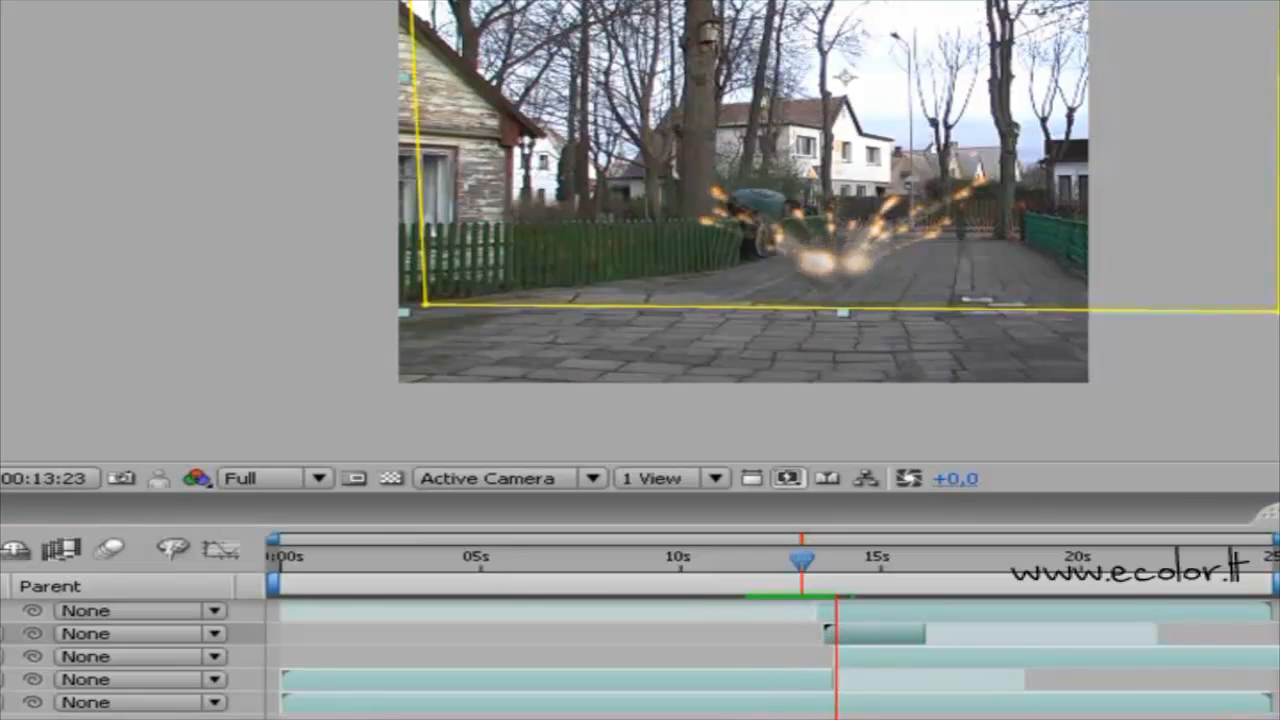
{"action": "key", "text": "space"}
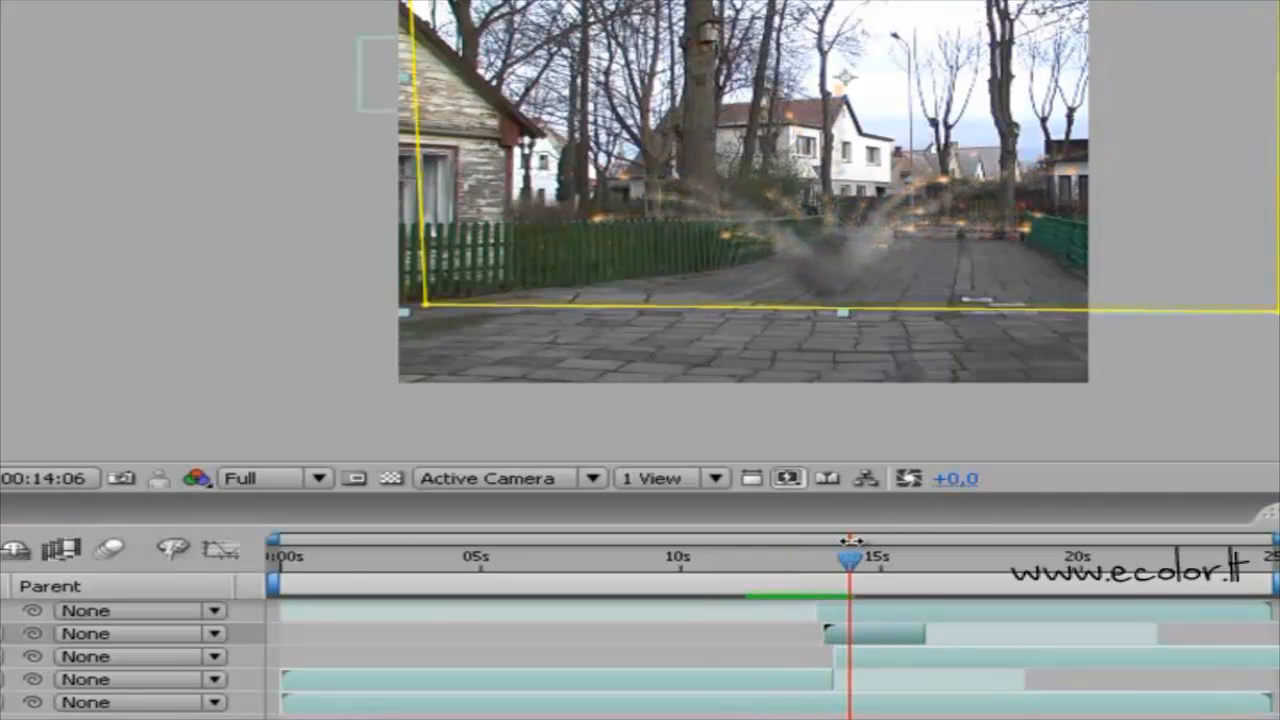
Set the time stretch factor of the SPROGIMAI SU DŪMAIS.mpg explosion layer to 30%.
{"action": "left_click", "coordinate": [884, 631]}
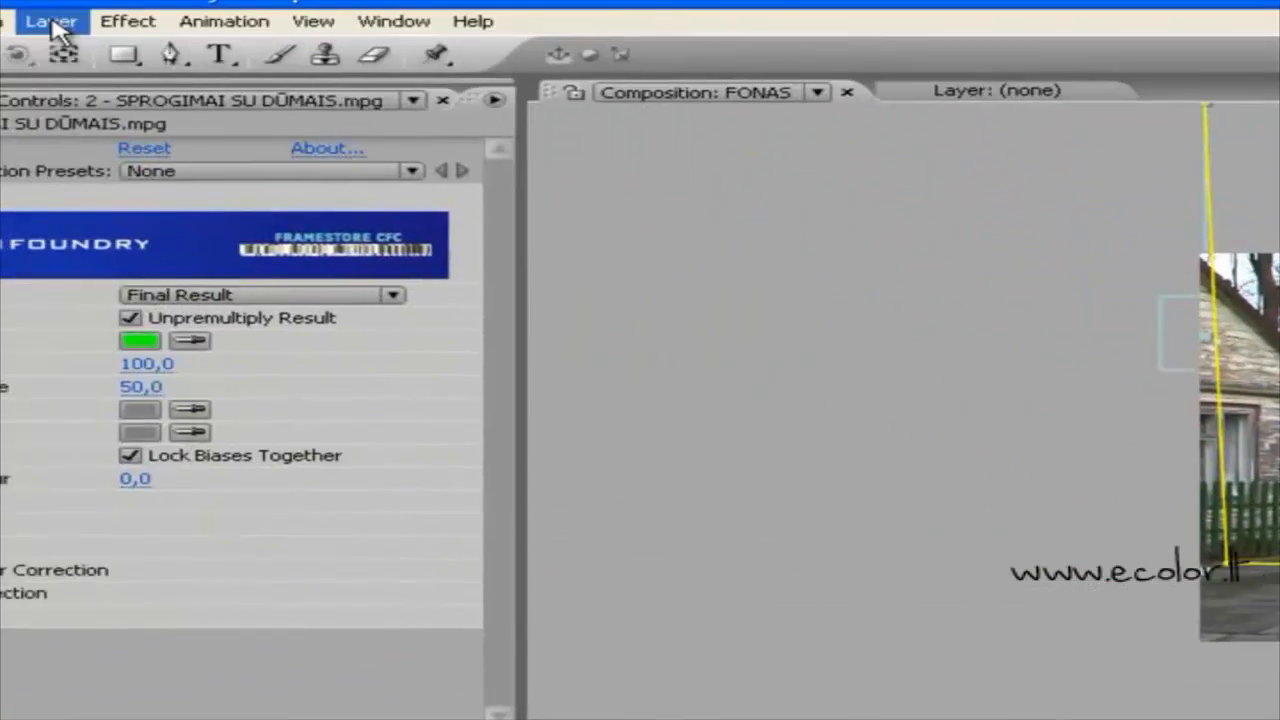
{"action": "left_click", "coordinate": [55, 25]}
{"action": "mouse_move", "coordinate": [95, 265]}
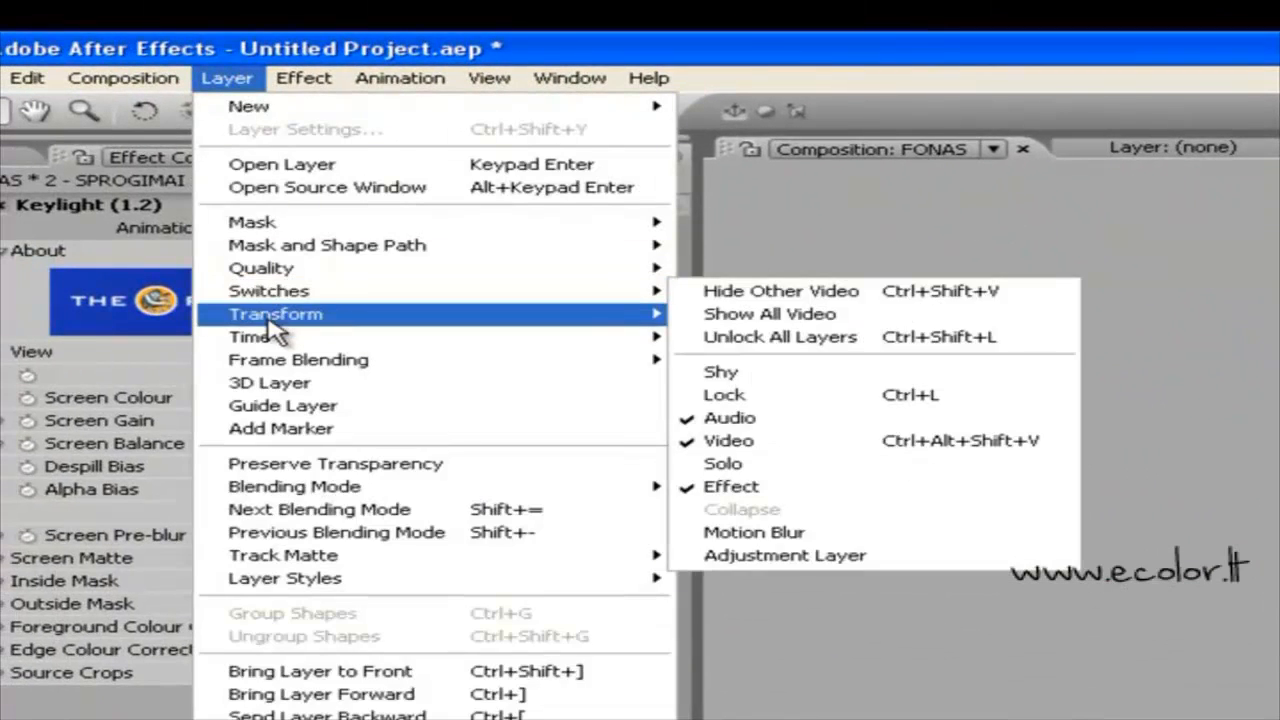
{"action": "mouse_move", "coordinate": [255, 337]}
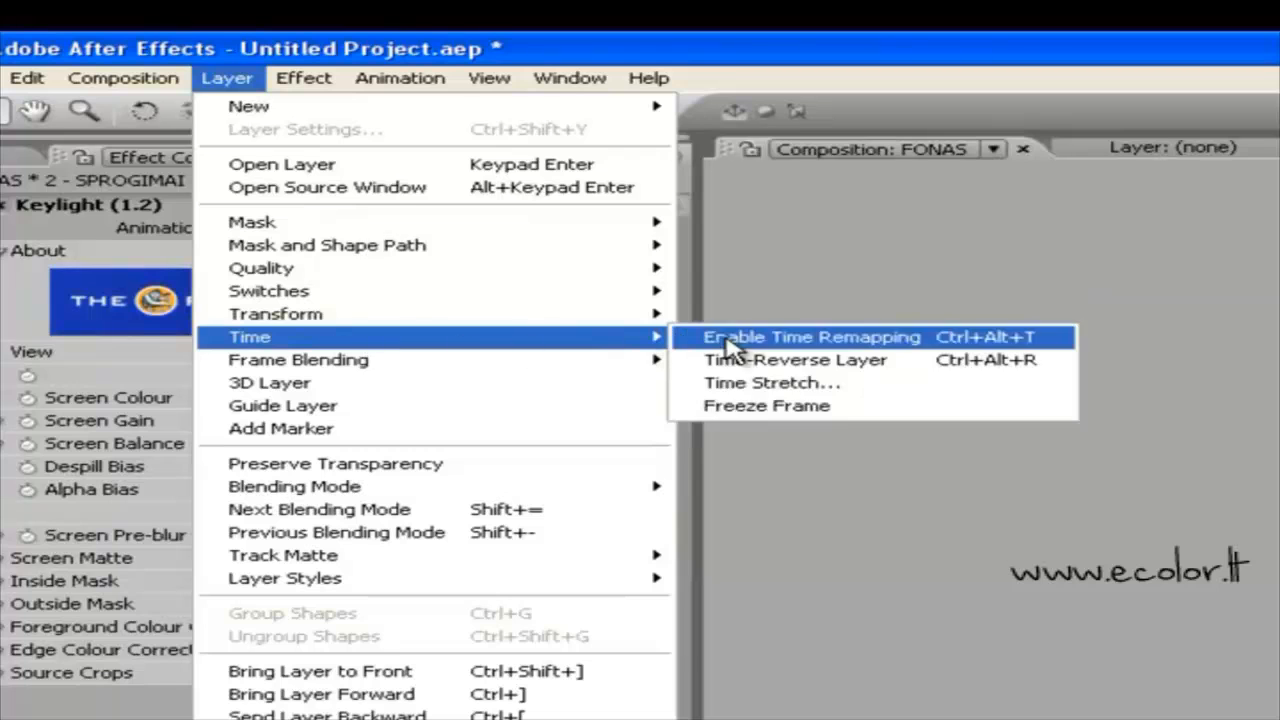
{"action": "left_click", "coordinate": [790, 395]}
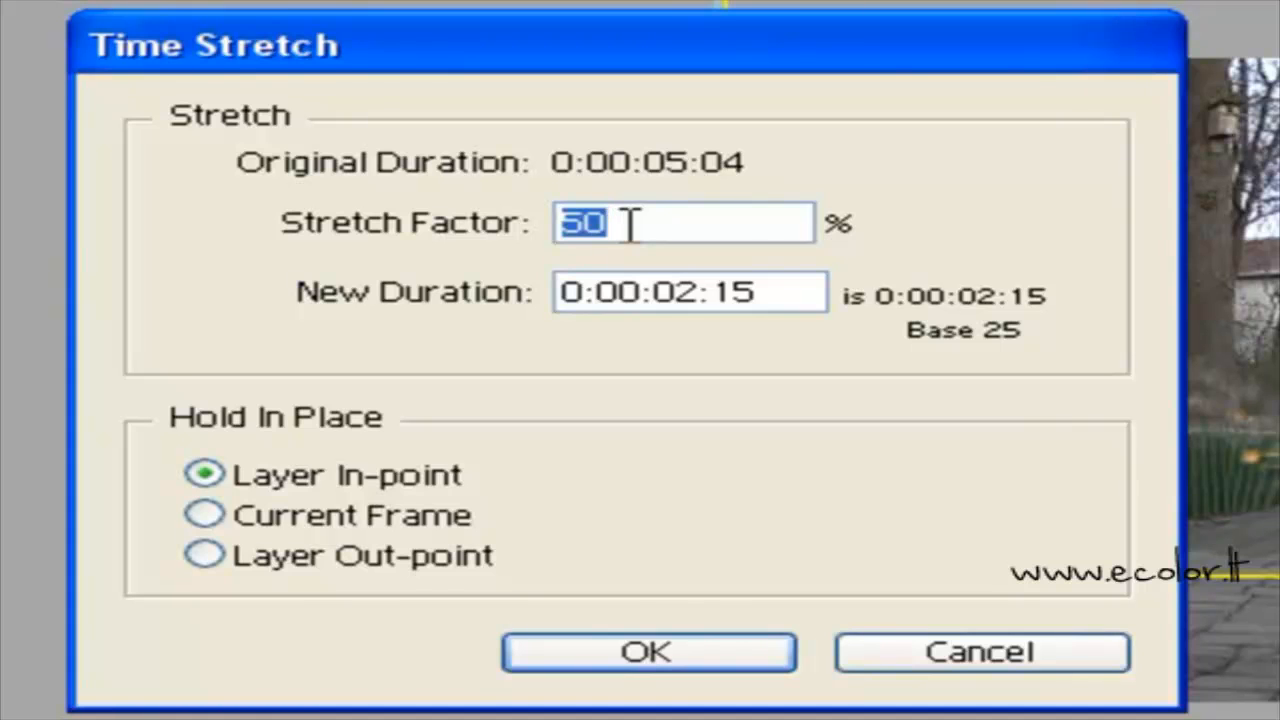
{"action": "type", "text": "30"}
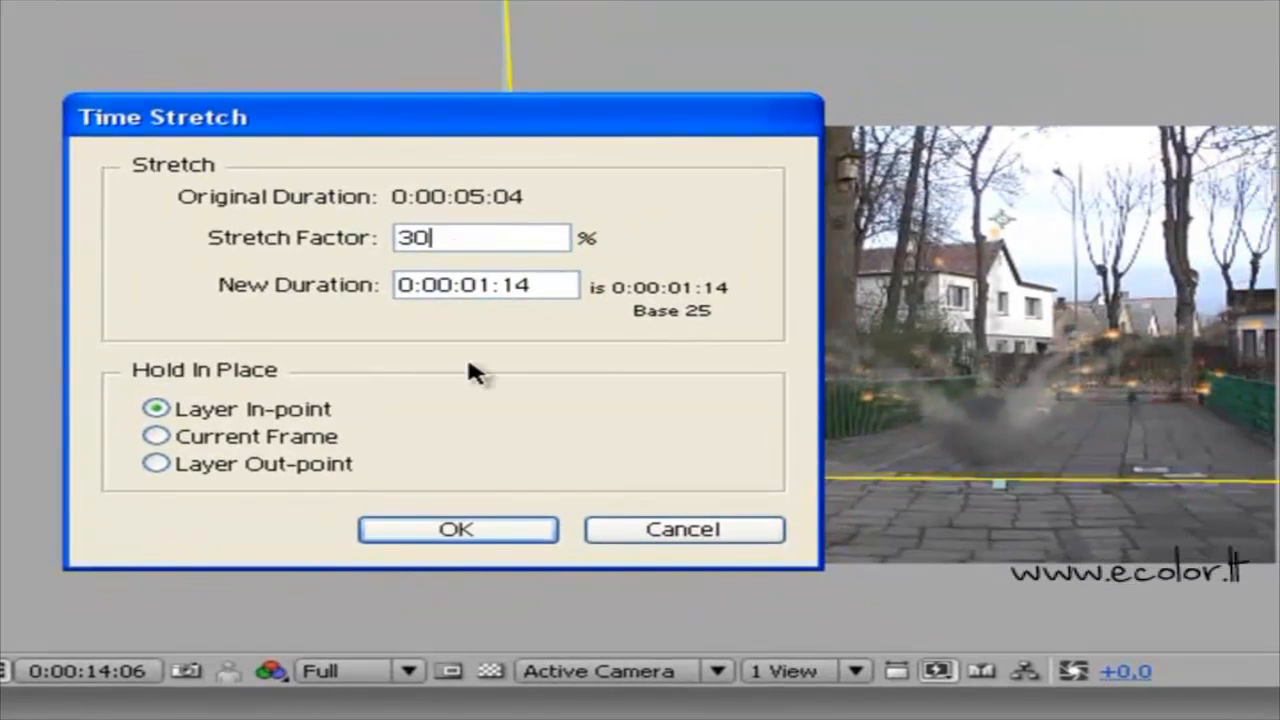
{"action": "left_click", "coordinate": [477, 531]}
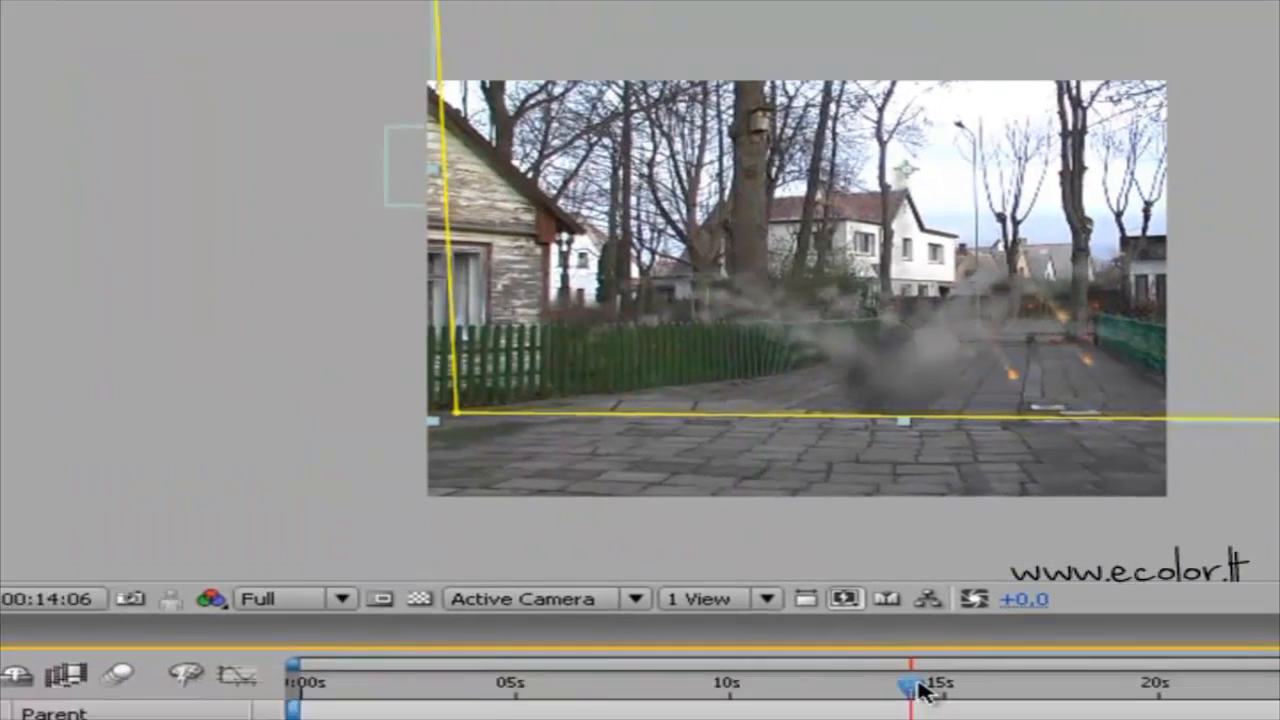
Play the composite from just before the explosion until the smoke clears to check the faster blast.
{"action": "left_click_drag", "start_coordinate": [914, 686], "coordinate": [748, 590]}
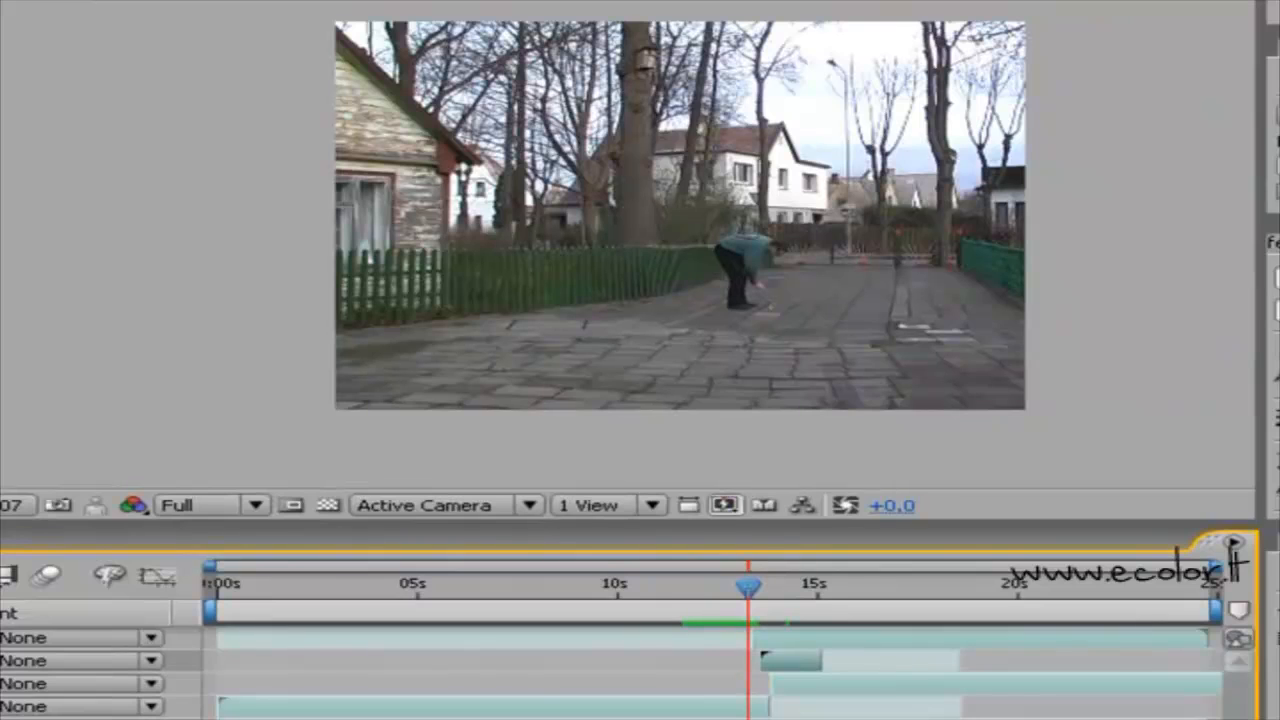
{"action": "key", "text": "space"}
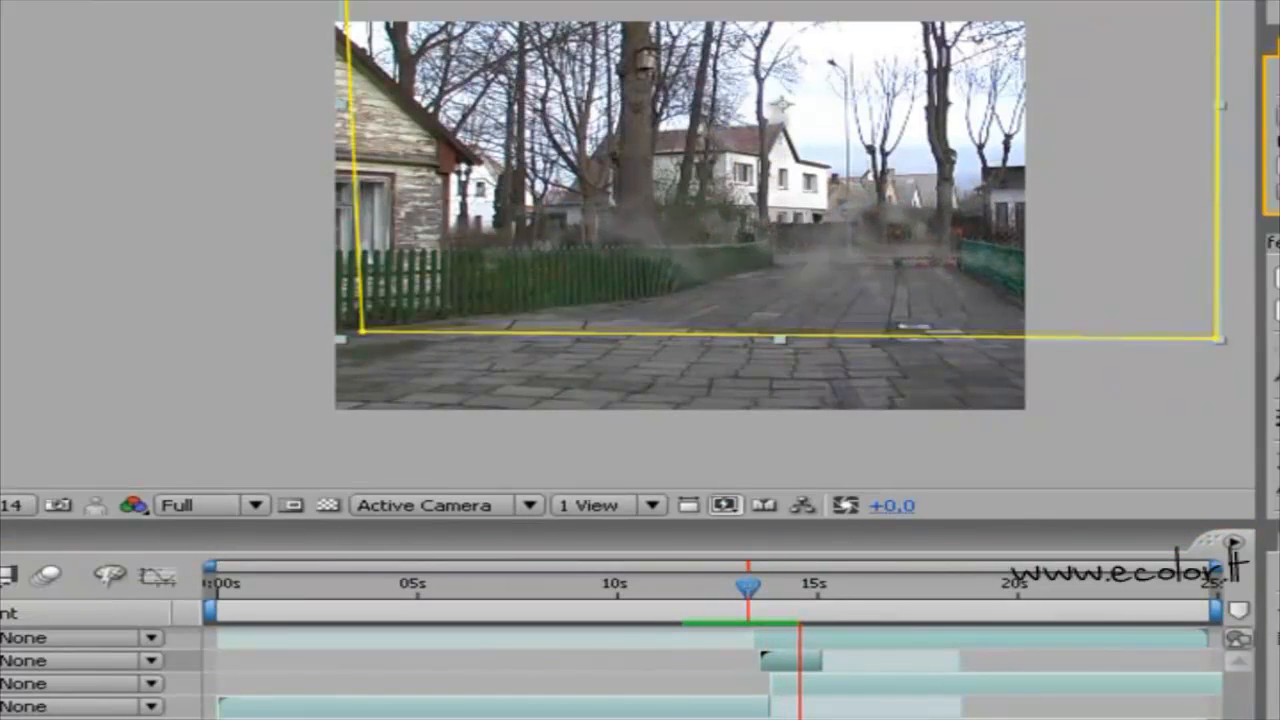
{"action": "key", "text": "space"}
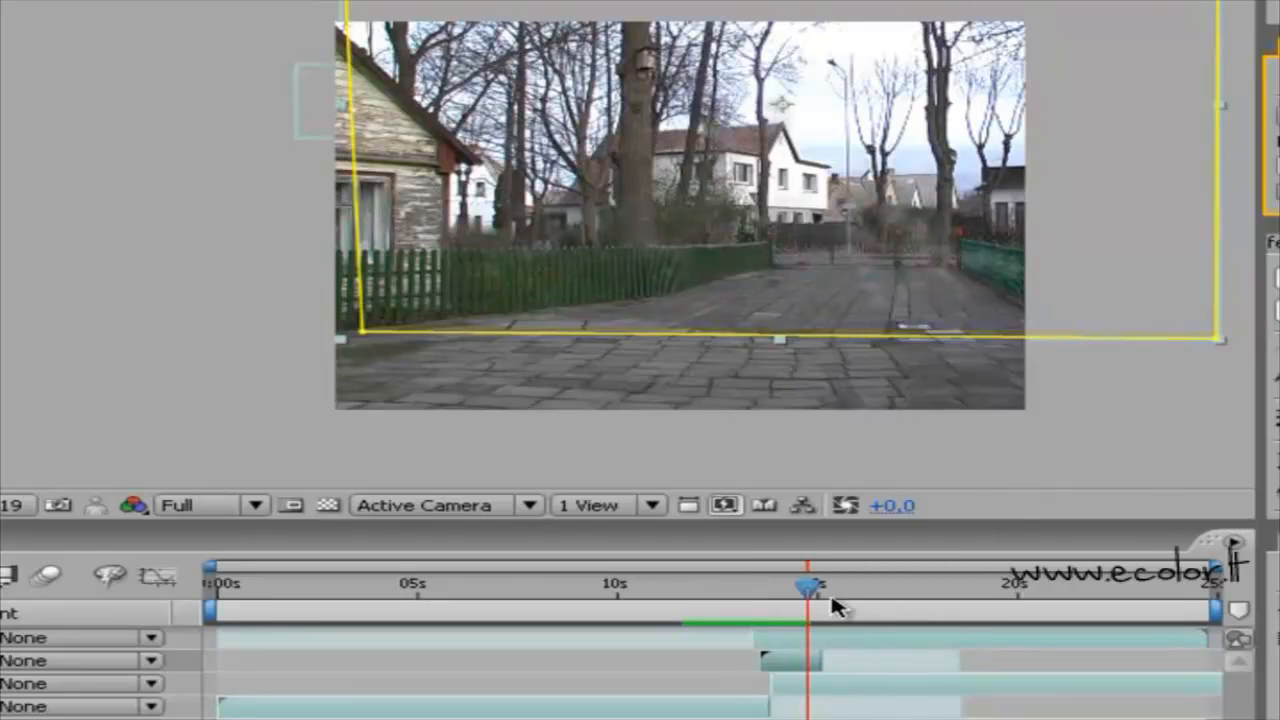